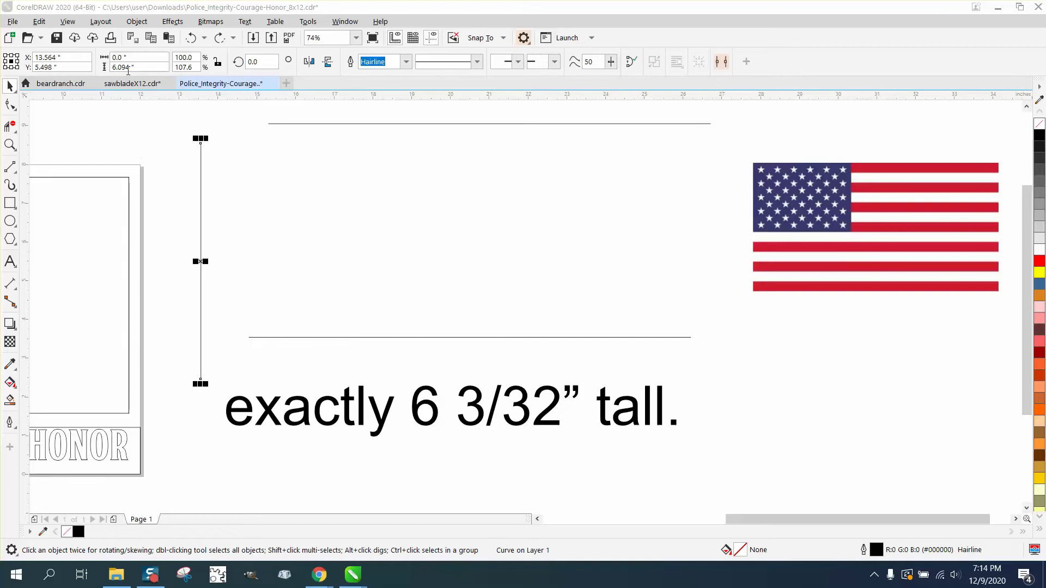
# Set the height of the selected vertical line to 6+3/32 inches
pyautogui.click(149, 65)
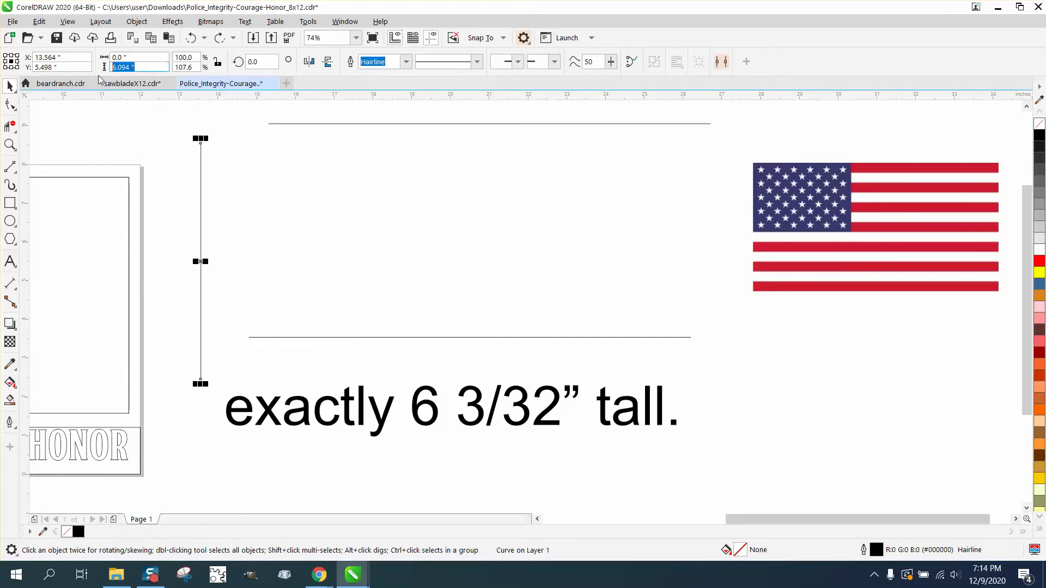
pyautogui.write('6')
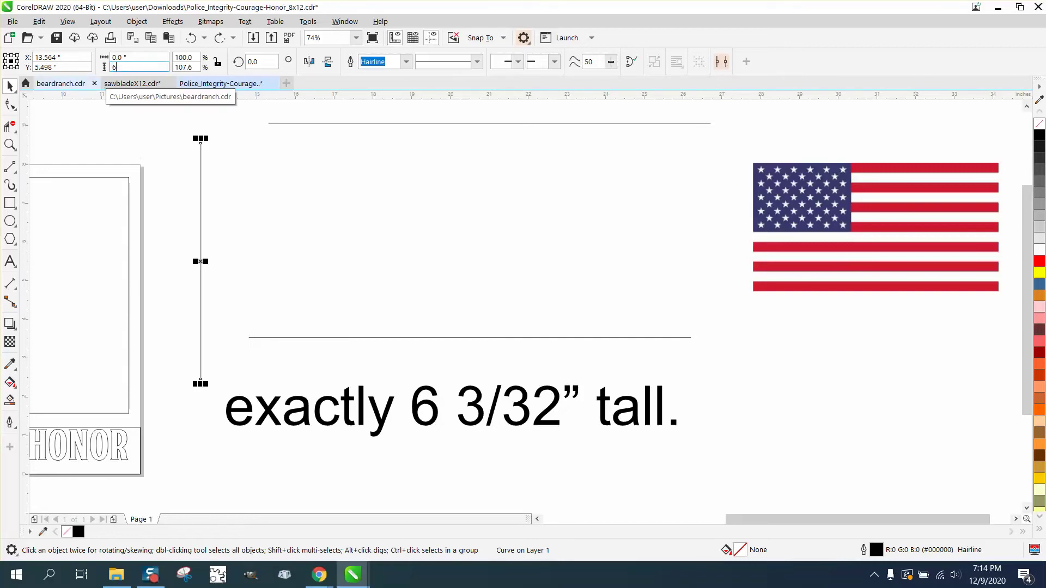
pyautogui.write('+3/32')
pyautogui.press('Return')
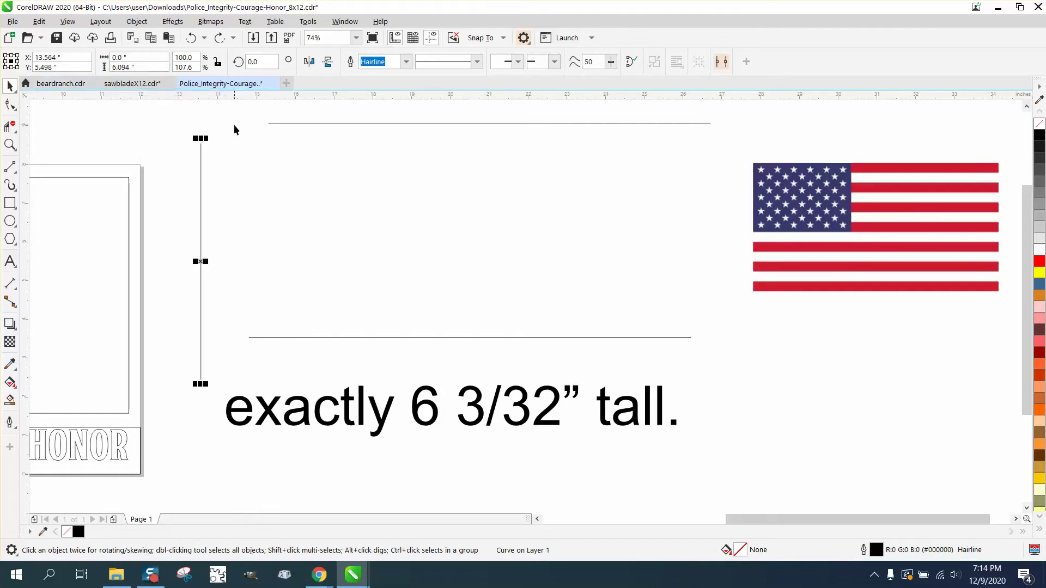
# Snap the vertical line's upper end to the upper horizontal line's left end, and the lower horizontal line's left end to its bottom
pyautogui.moveTo(201, 143); pyautogui.dragTo(267, 125)
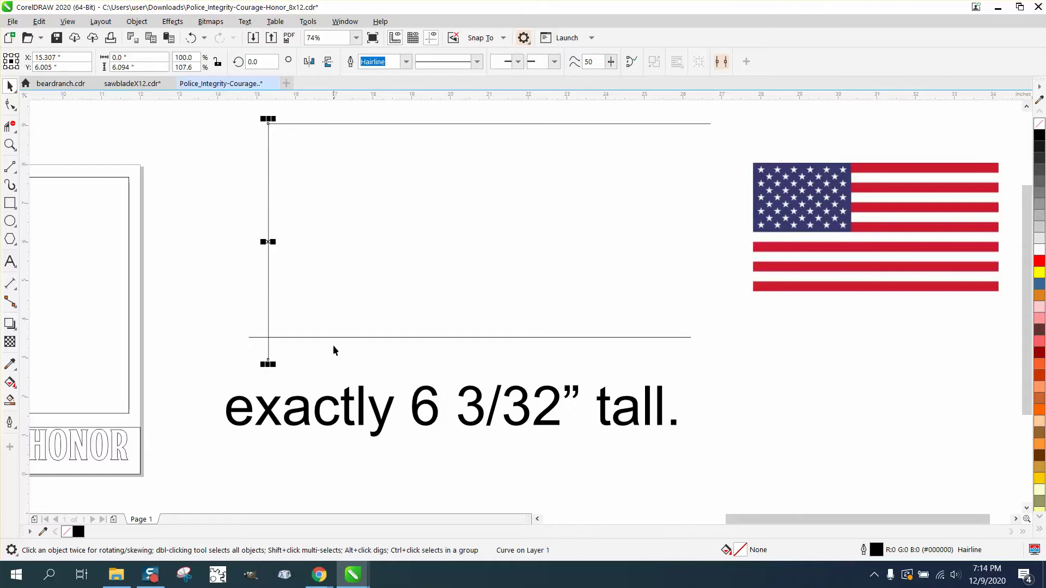
pyautogui.moveTo(335, 337); pyautogui.dragTo(392, 354)
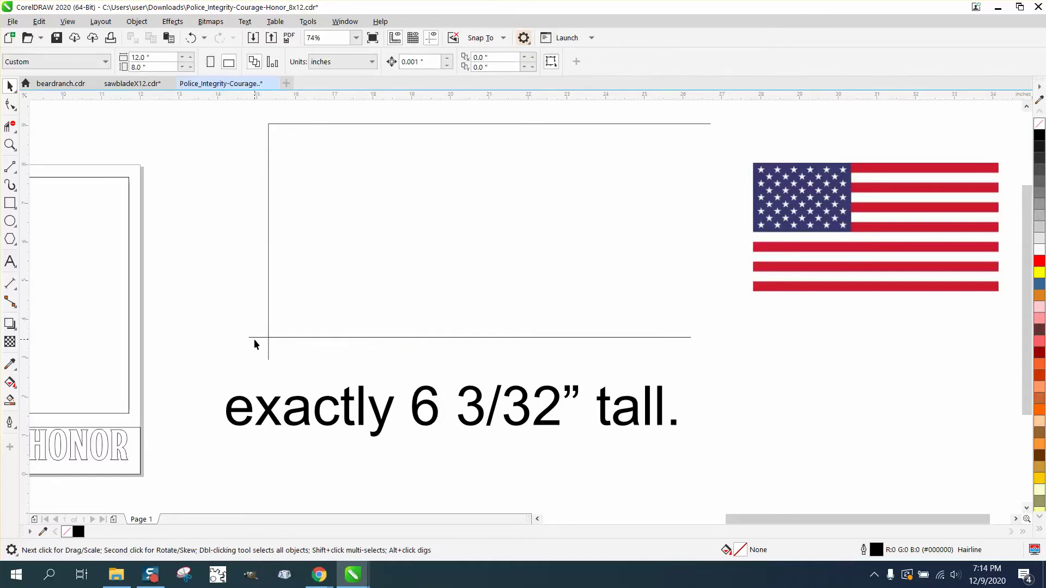
pyautogui.moveTo(249, 337); pyautogui.dragTo(268, 360)
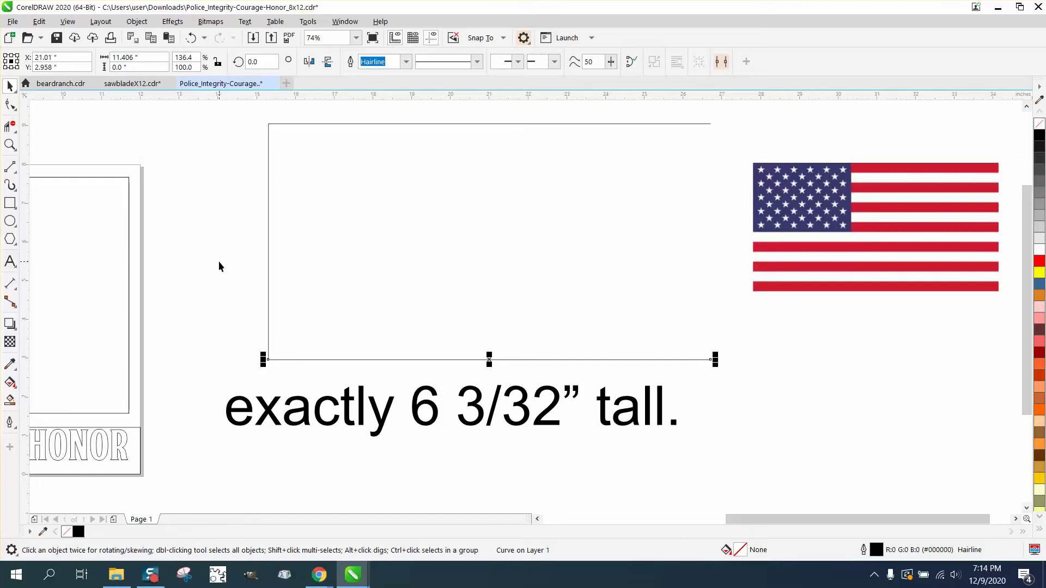
# Blend the upper and lower horizontal lines with 12 intermediate steps to create evenly spaced stripe lines
pyautogui.scroll(-1, 382, 262)
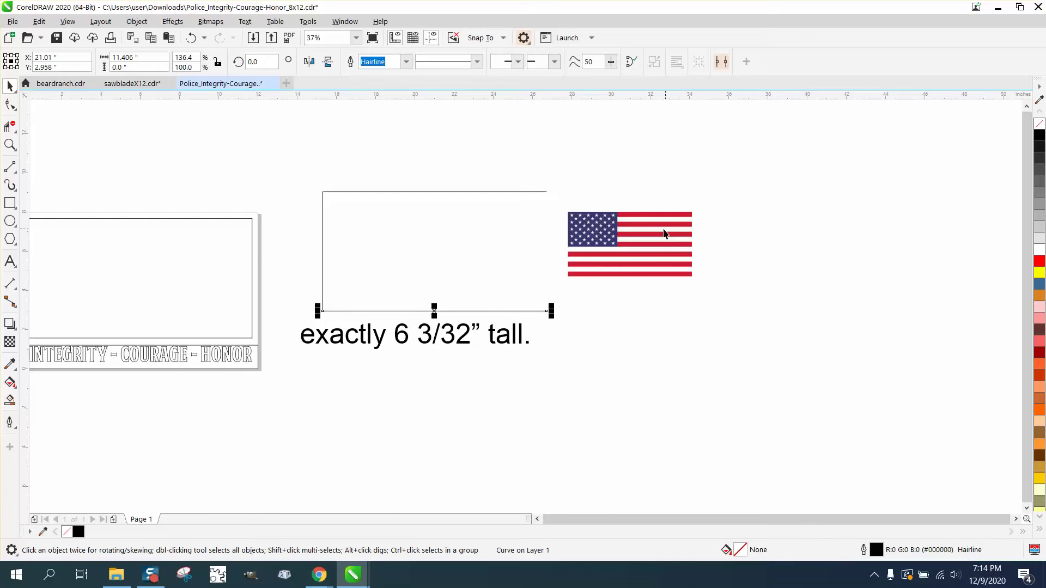
pyautogui.click(172, 21)
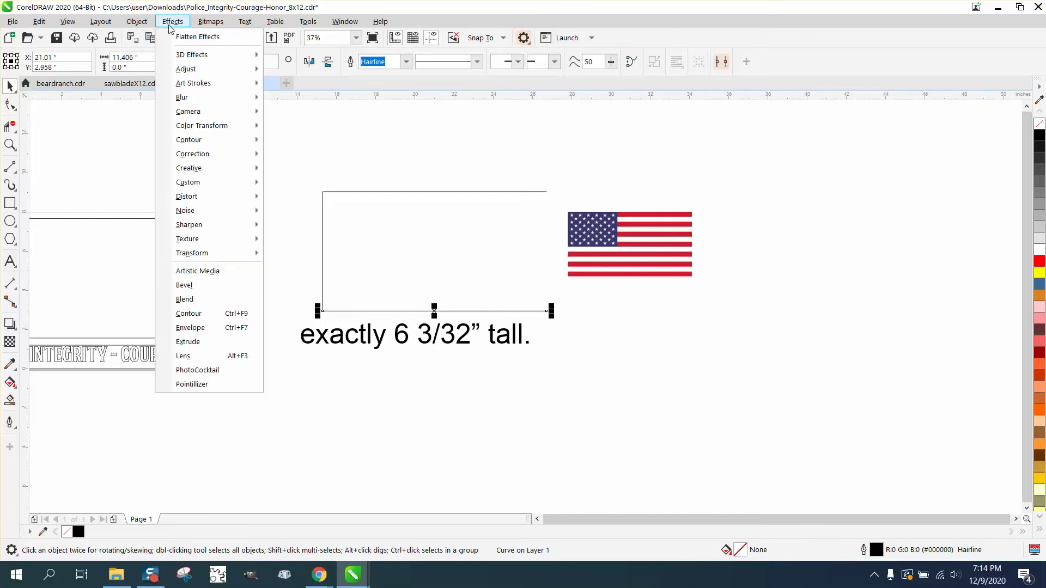
pyautogui.click(201, 300)
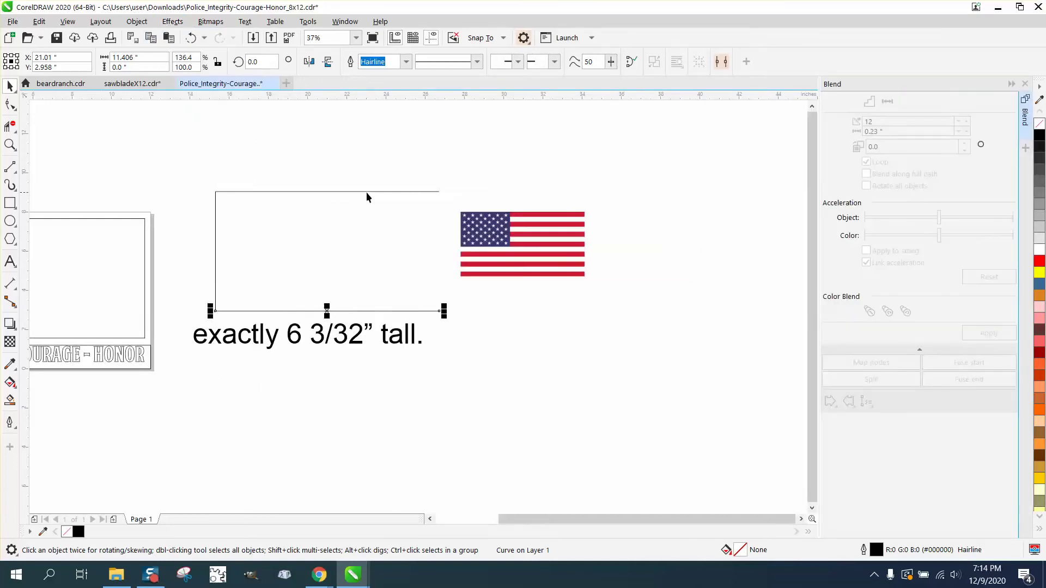
pyautogui.click(368, 192)
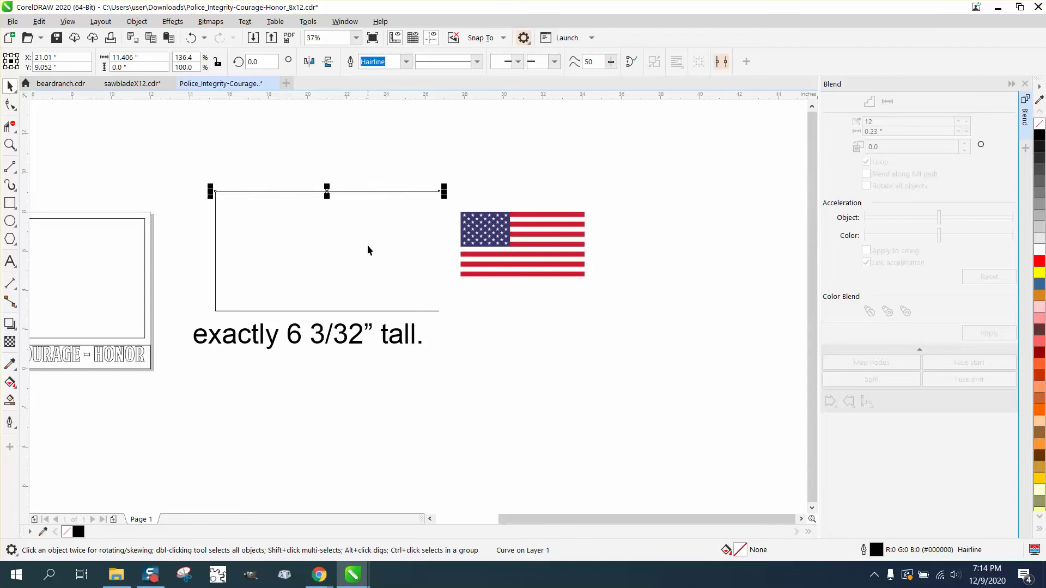
pyautogui.keyDown('shift'); pyautogui.click(368, 311); pyautogui.keyUp('shift')
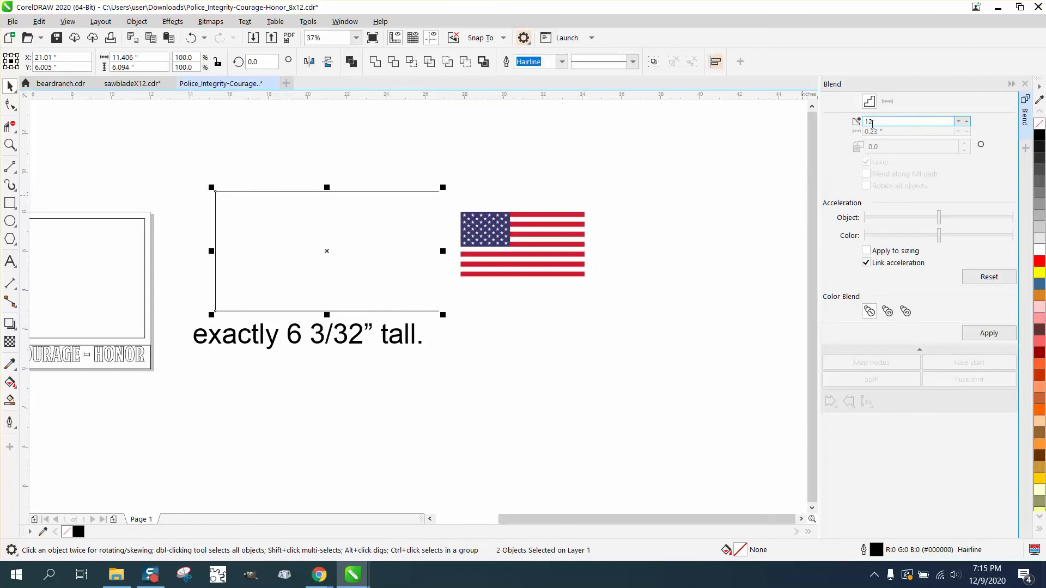
pyautogui.click(979, 334)
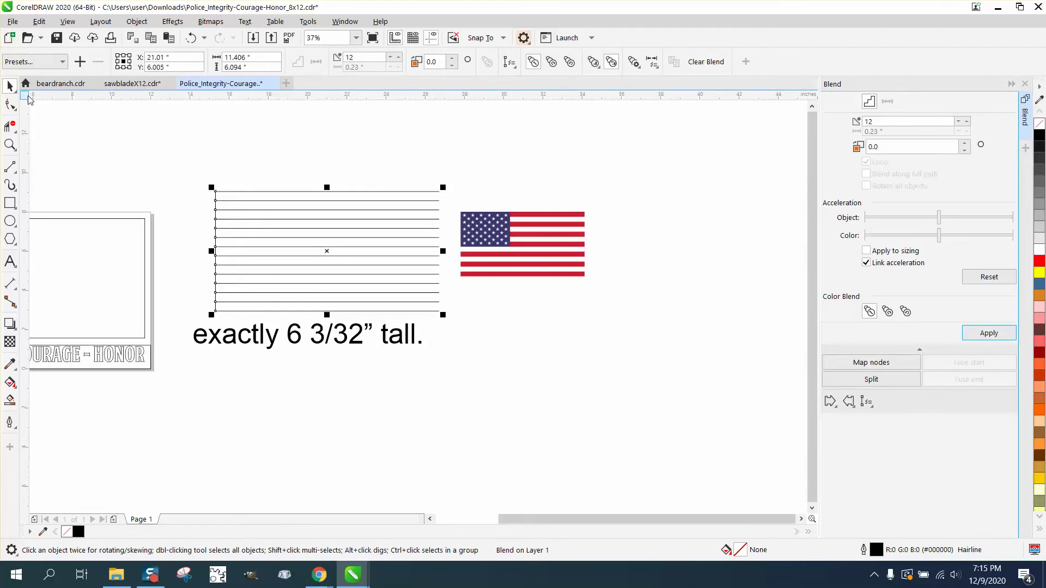
pyautogui.click(89, 136)
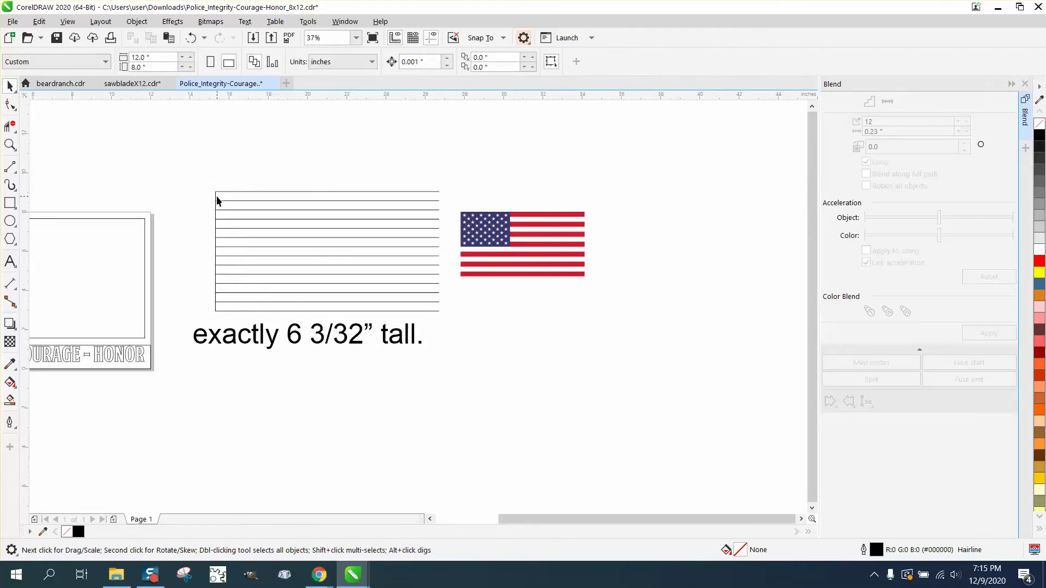
# Place a copy of the left vertical line on the right ends of the stripe lines to close the rectangle
pyautogui.click(216, 195)
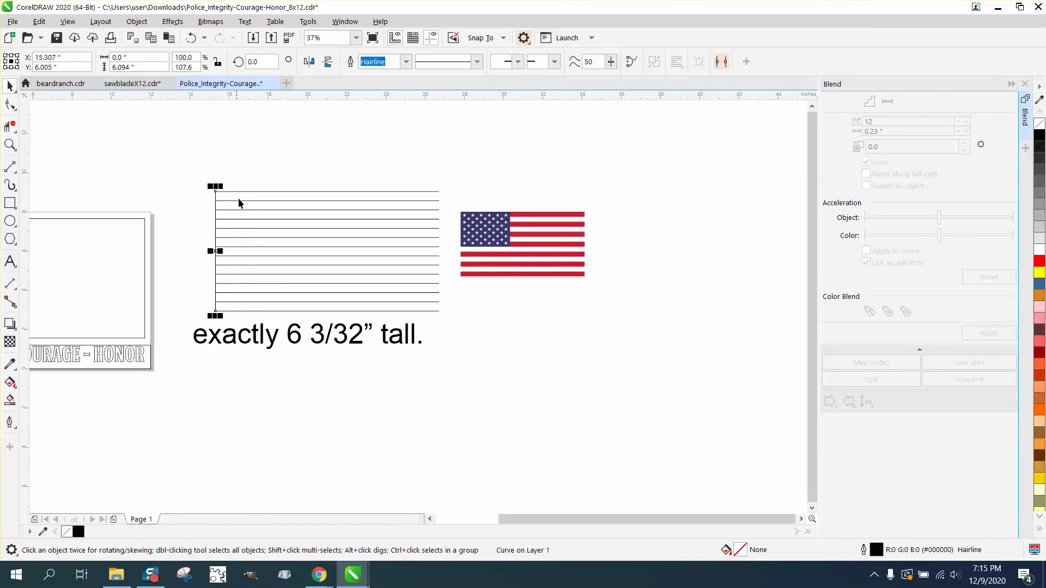
pyautogui.moveTo(216, 191); pyautogui.dragTo(439, 191)
pyautogui.click(462, 171)
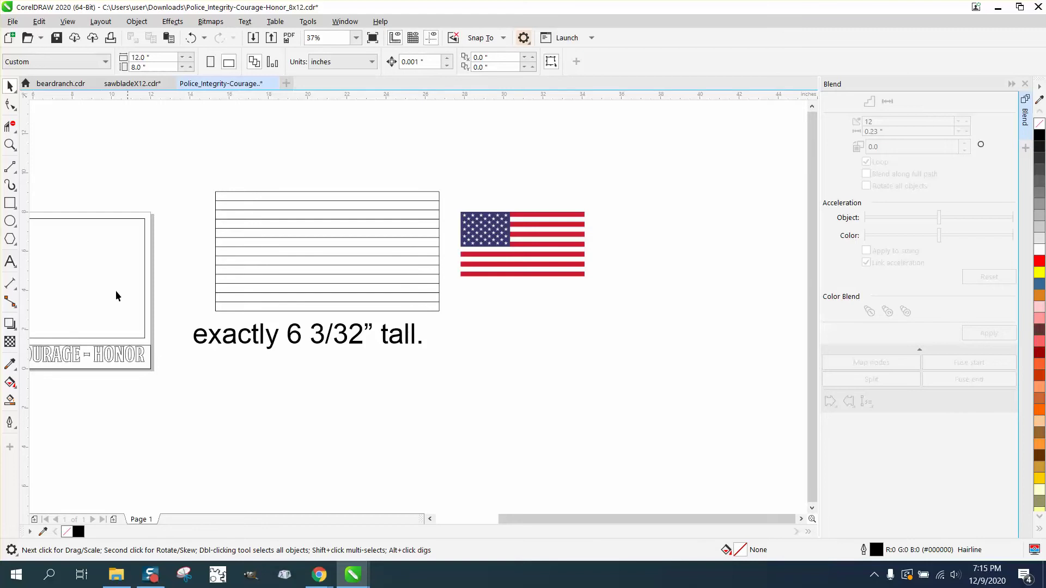
# Fill every other stripe black with the Smart Fill tool, from the bottom stripe up to the top one
pyautogui.click(10, 400)
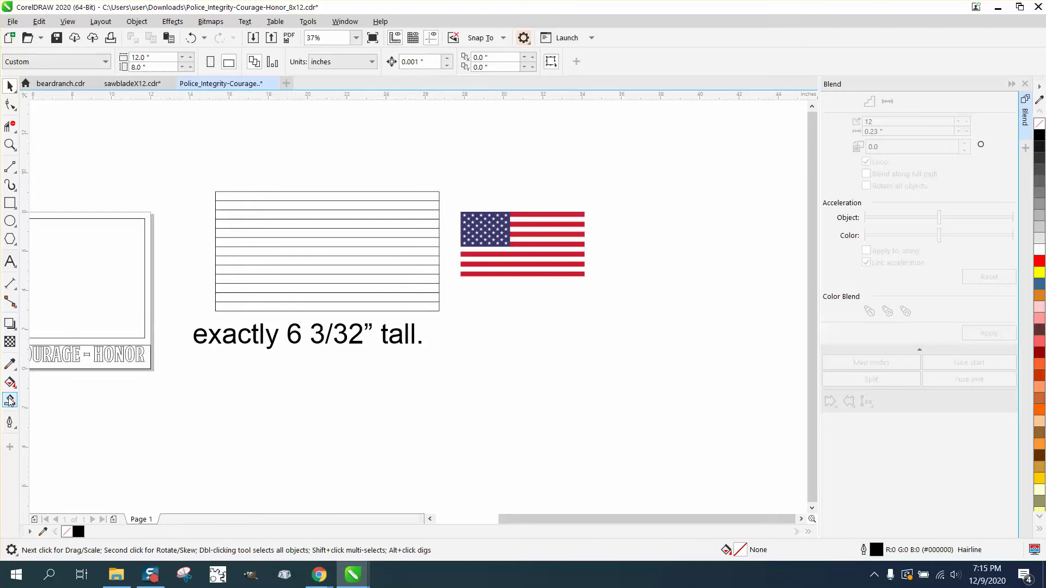
pyautogui.click(382, 308)
pyautogui.click(382, 289)
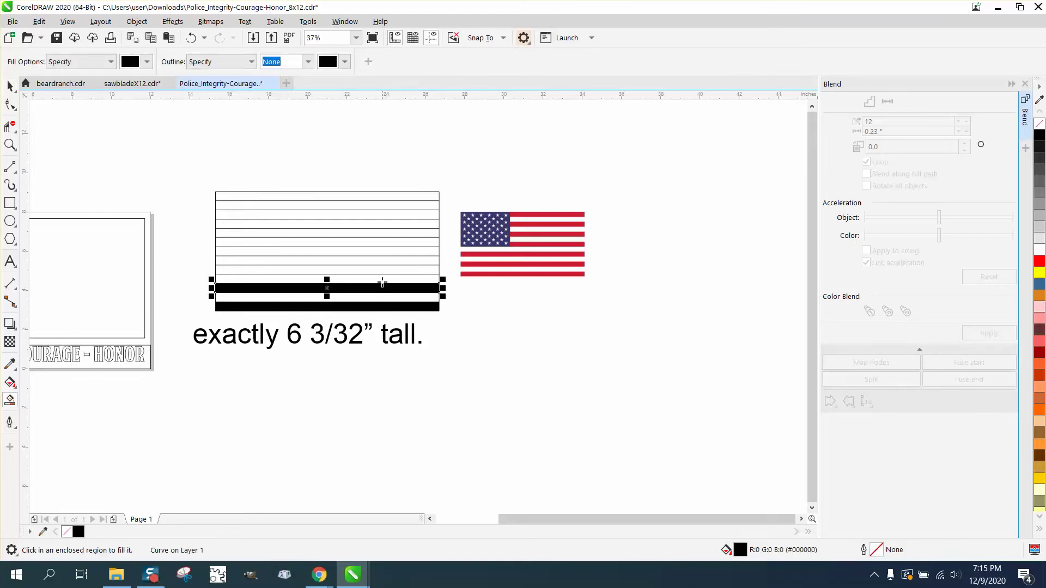
pyautogui.click(383, 270)
pyautogui.click(382, 252)
pyautogui.click(382, 233)
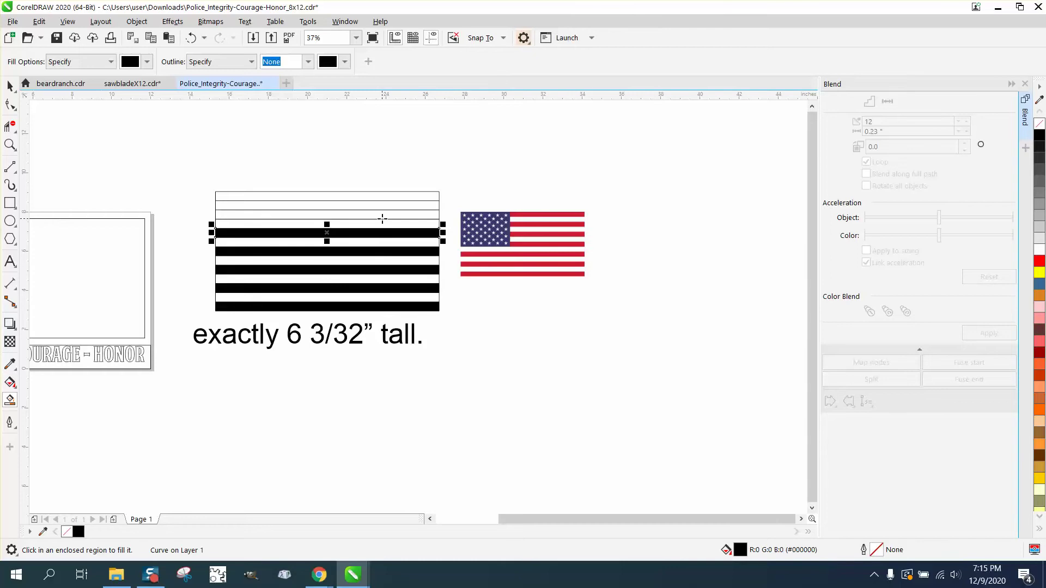
pyautogui.click(383, 217)
pyautogui.click(382, 196)
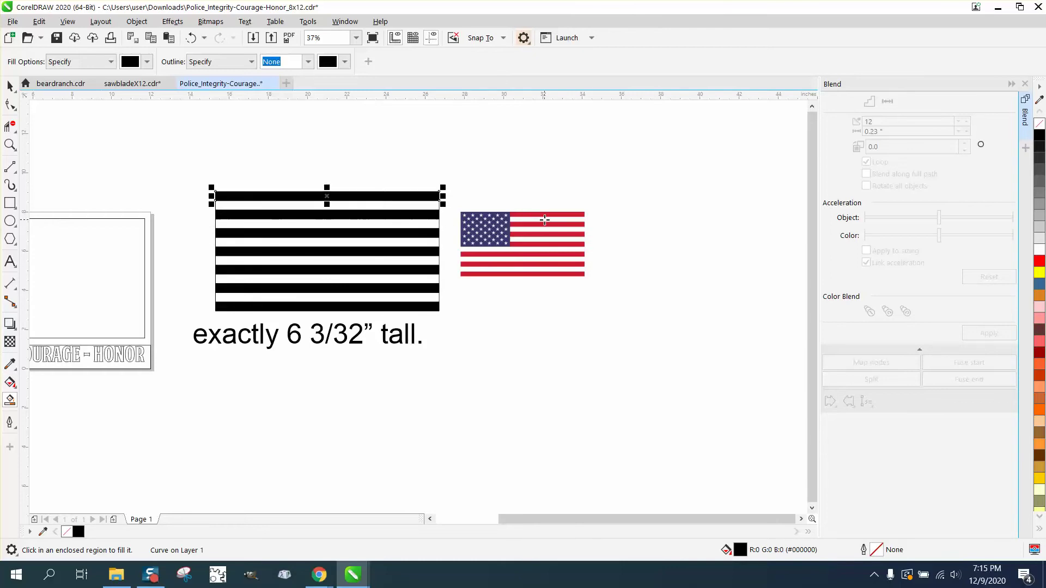
pyautogui.click(9, 88)
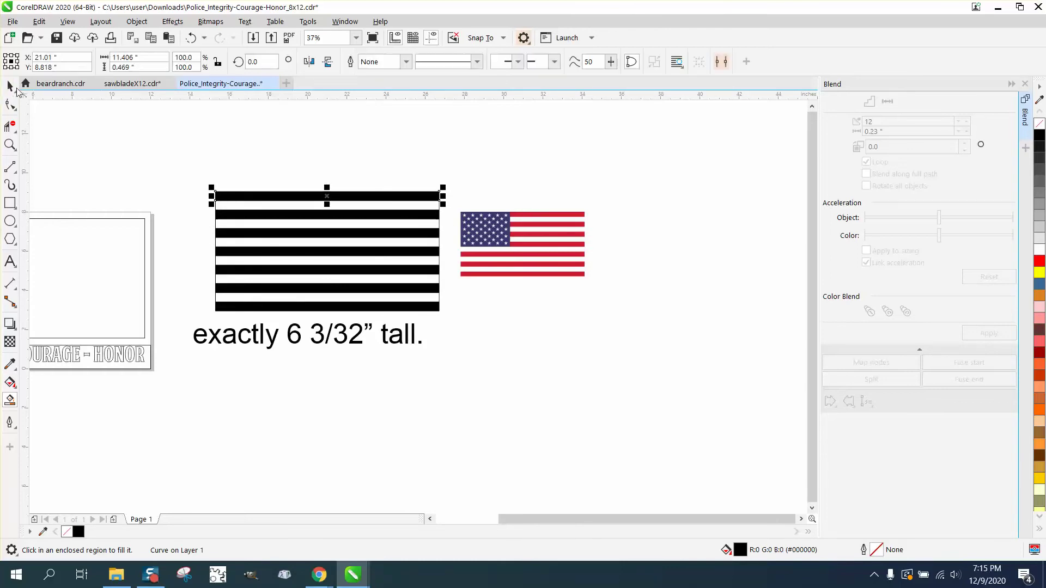
# Undo all the black stripe fills, leaving only the outlined stripe grid
pyautogui.click(192, 37)
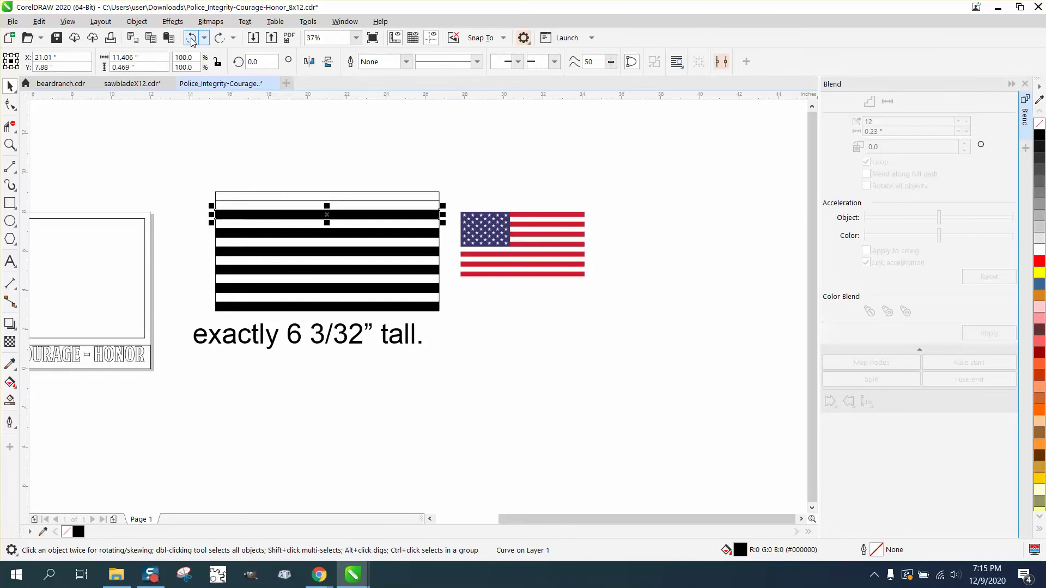
pyautogui.click(192, 37)
pyautogui.click(192, 37)
pyautogui.click(192, 38)
pyautogui.click(192, 38)
pyautogui.click(192, 37)
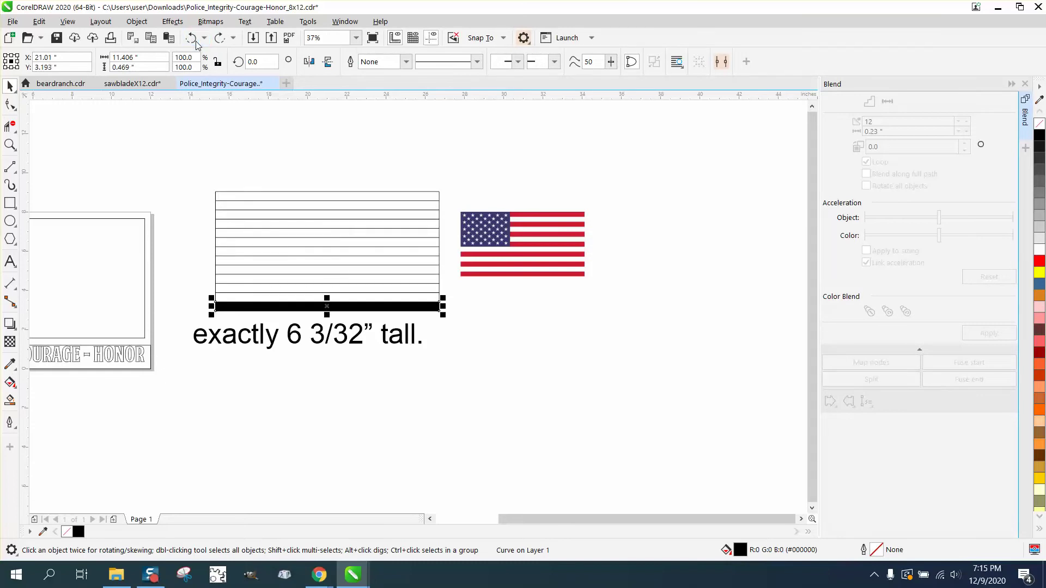
pyautogui.click(195, 41)
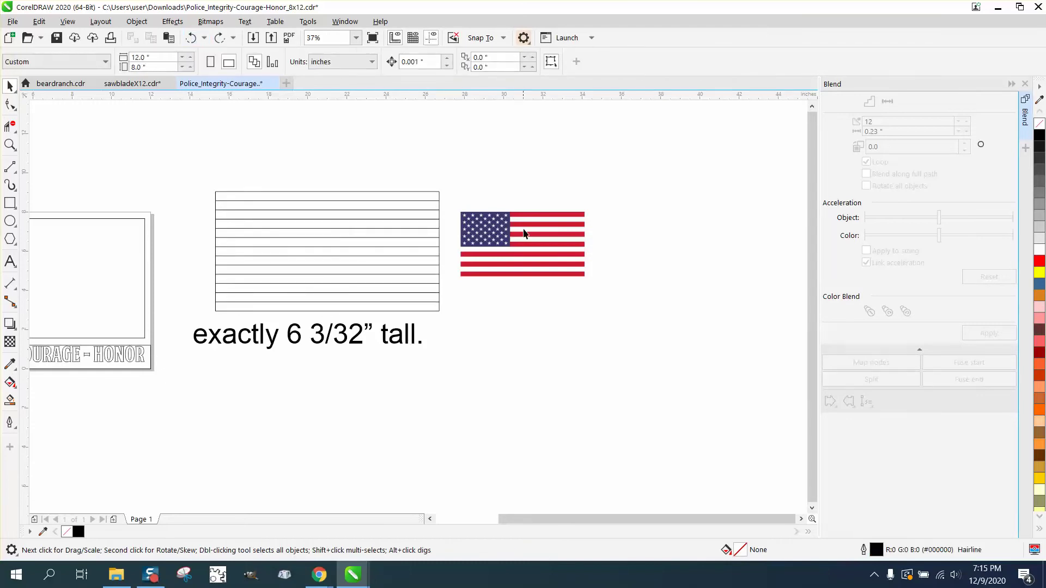
# Draw a vertical 2-point line about 2.81 inches long from the rectangle's top edge down to the sixth stripe line below it
pyautogui.click(10, 145)
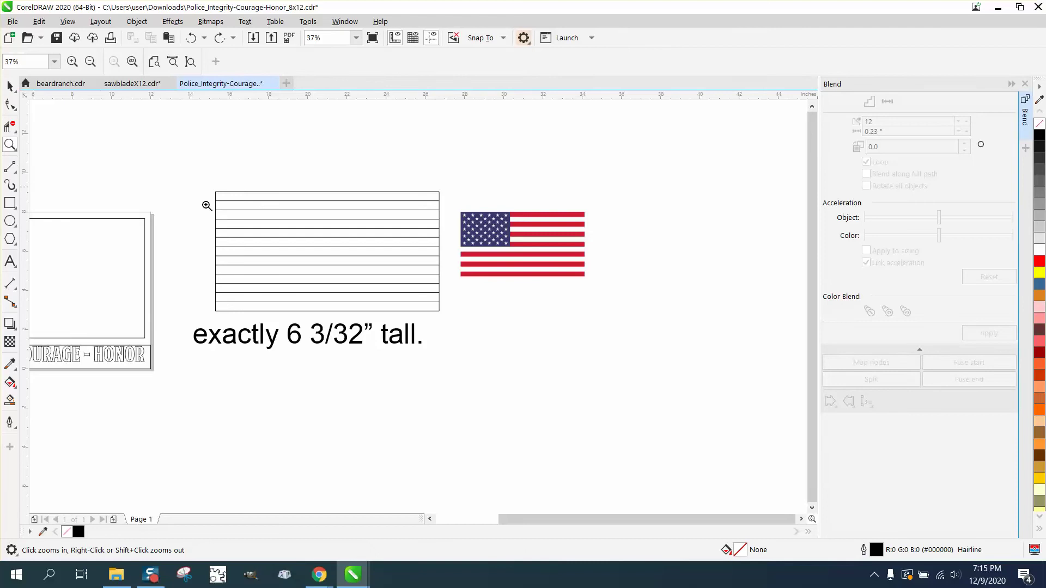
pyautogui.moveTo(205, 203); pyautogui.dragTo(648, 343)
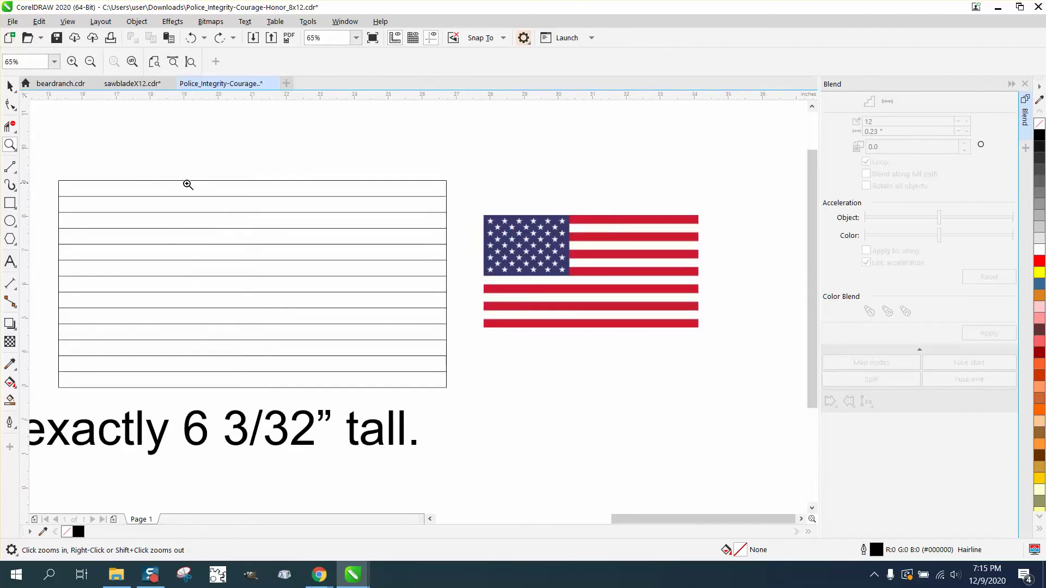
pyautogui.click(12, 168)
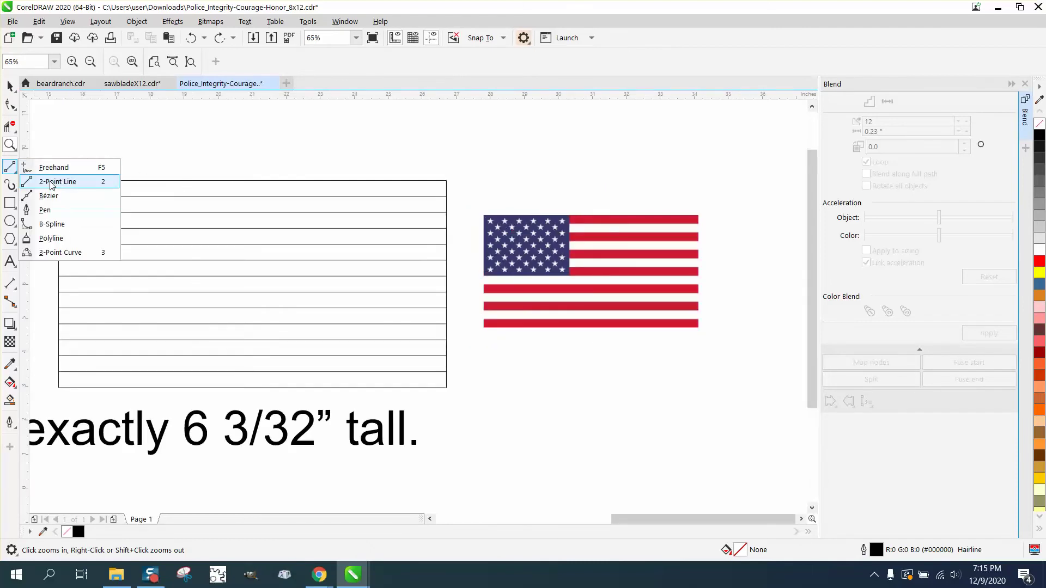
pyautogui.click(55, 181)
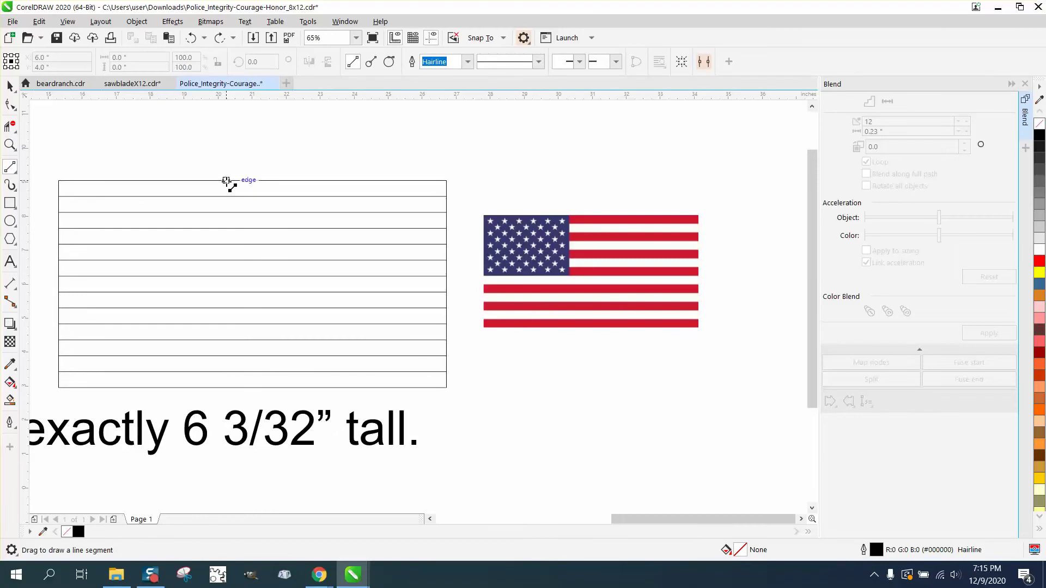
pyautogui.moveTo(227, 181); pyautogui.dragTo(226, 276)
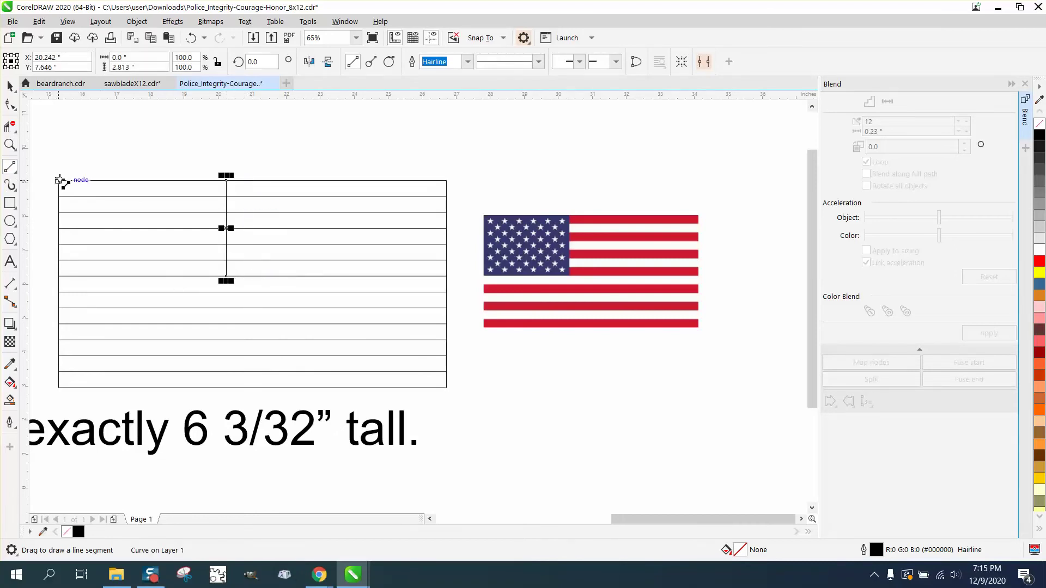
pyautogui.click(9, 86)
# Select all the lines of the striped rectangle and break the six objects apart
pyautogui.scroll(-2, 75, 147)
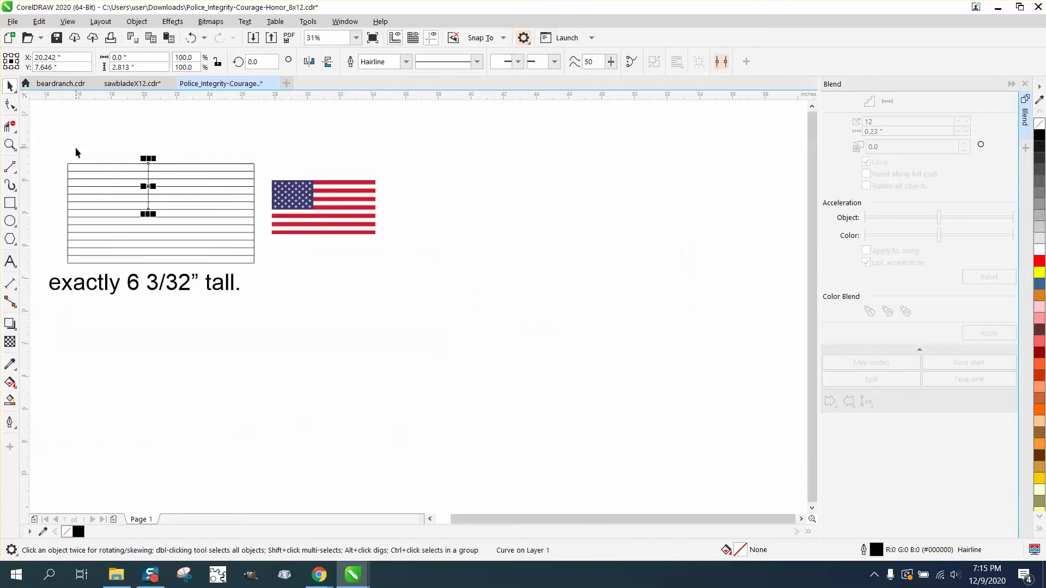
pyautogui.moveTo(52, 152); pyautogui.dragTo(255, 271)
pyautogui.scroll(2, 269, 270)
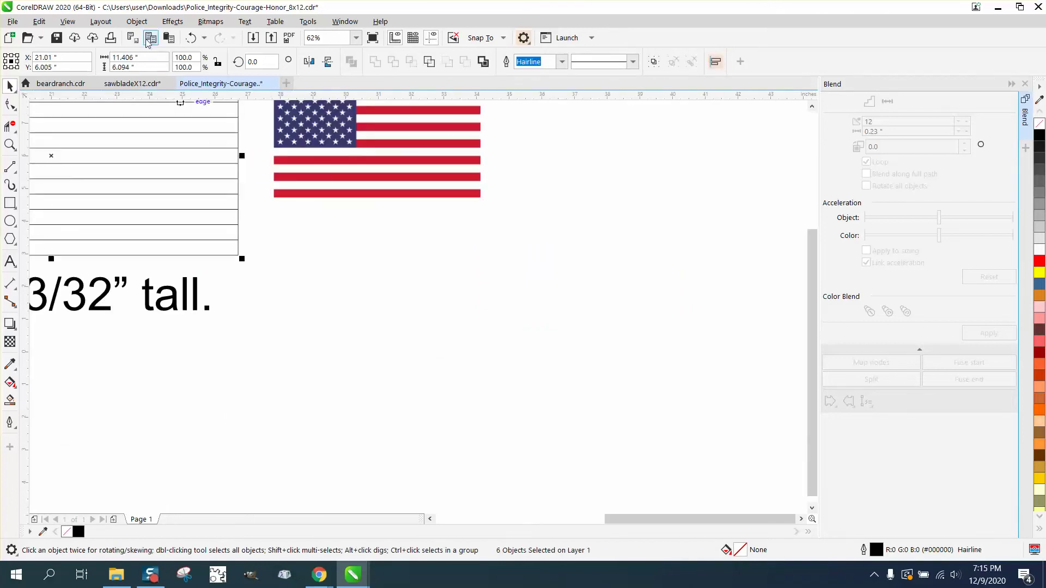
pyautogui.click(136, 22)
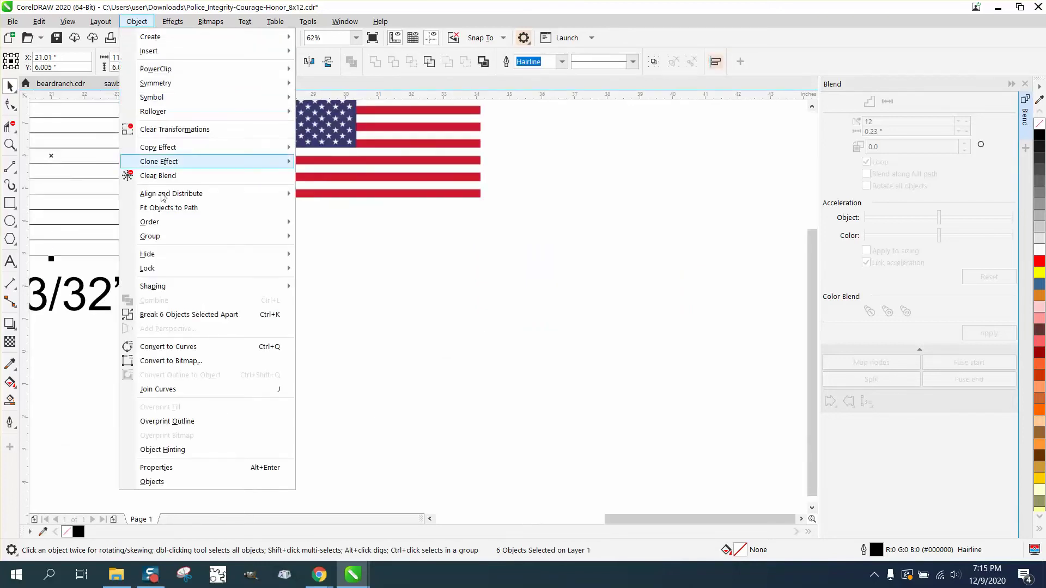
pyautogui.click(183, 316)
# Delete the stripe line segments inside the upper-left star field area with the Virtual Segment Delete tool
pyautogui.scroll(-2, 383, 314)
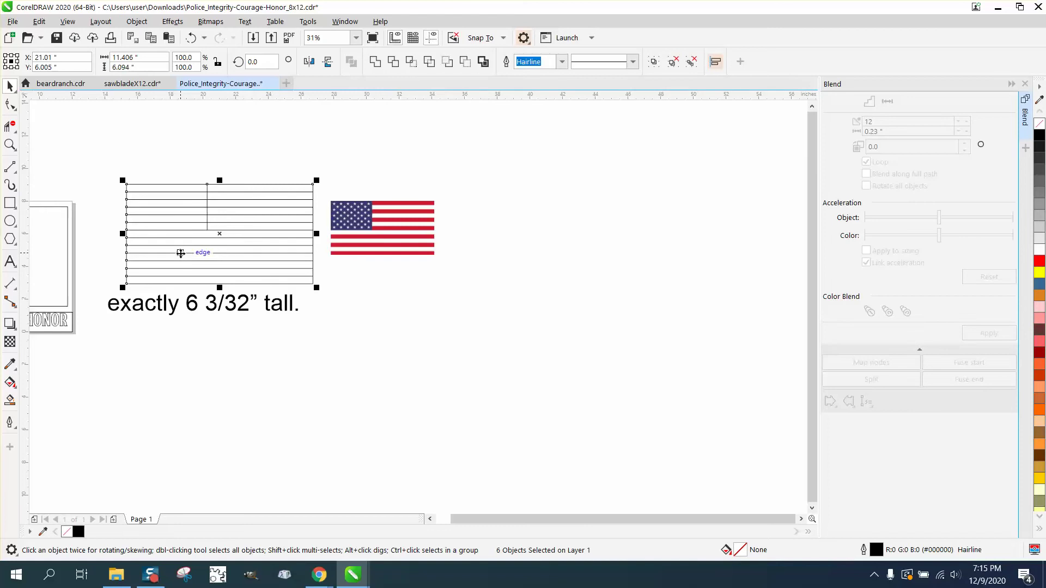
pyautogui.click(10, 127)
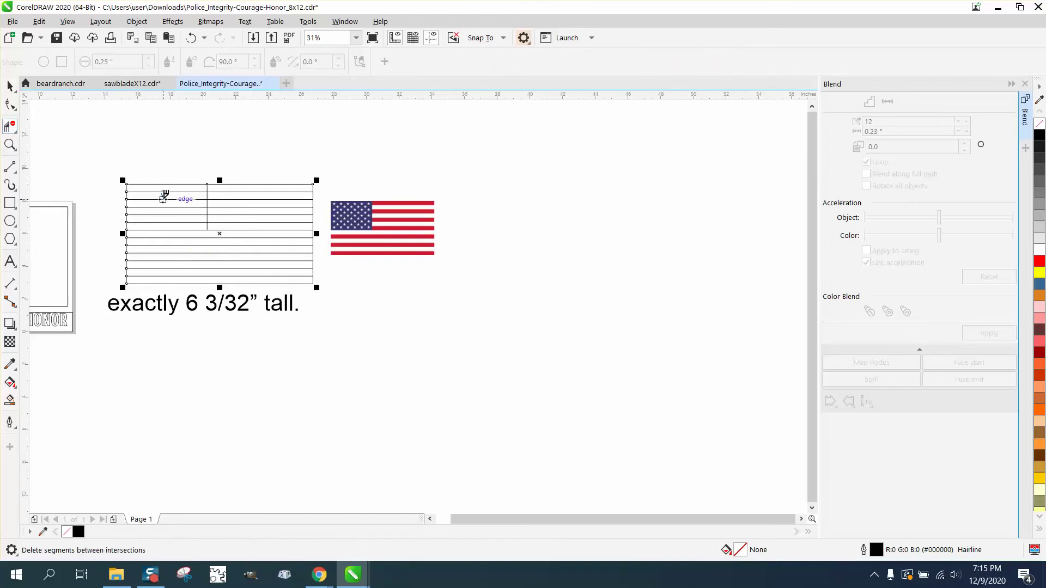
pyautogui.moveTo(163, 190); pyautogui.dragTo(185, 224)
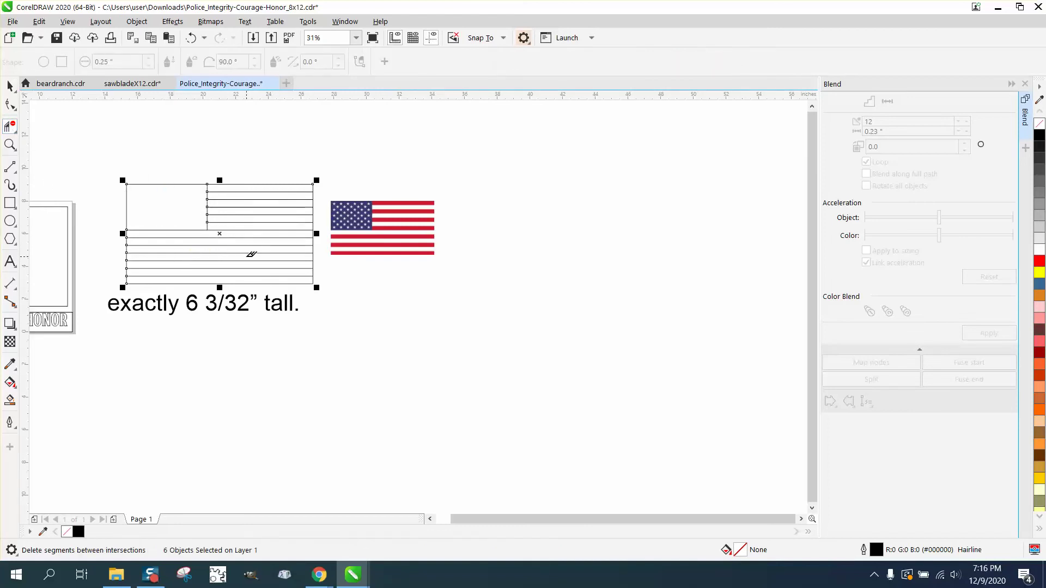
pyautogui.click(9, 144)
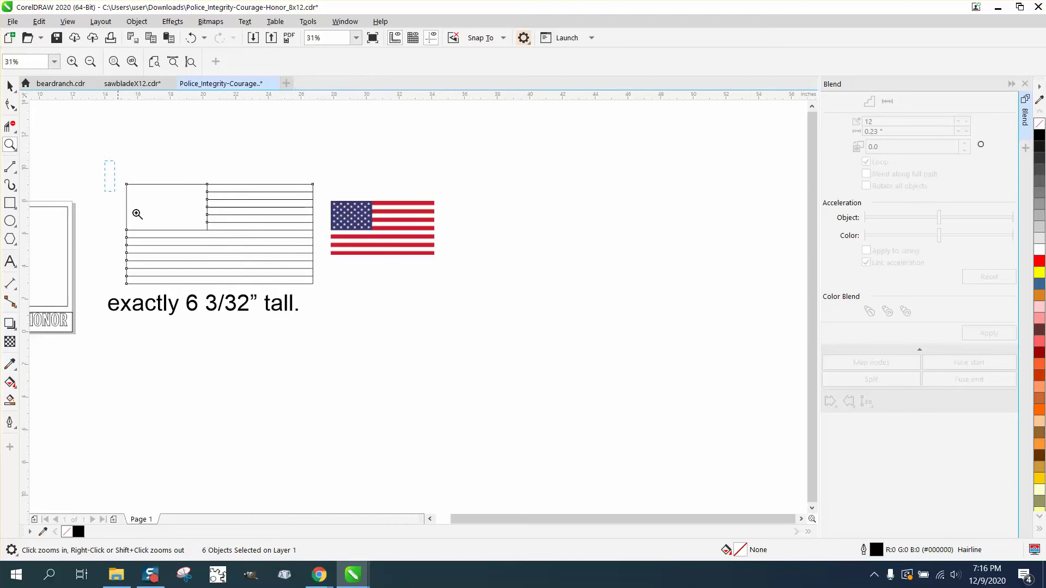
# Fill every other flag stripe with outline-free black using Smart Fill, starting with the top stripe and ending with the bottom one
pyautogui.moveTo(138, 215); pyautogui.dragTo(443, 315)
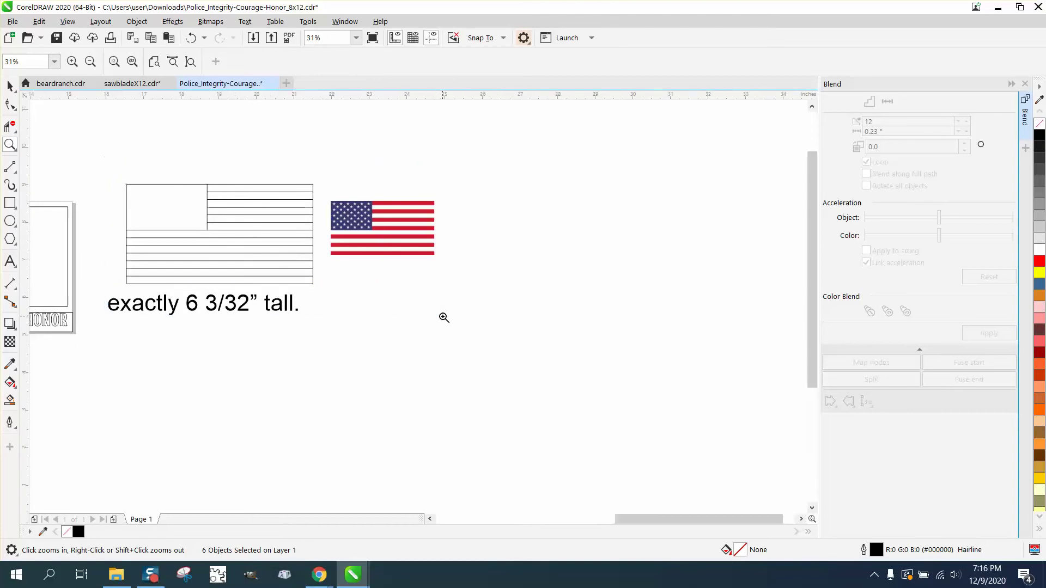
pyautogui.click(11, 403)
pyautogui.click(301, 194)
pyautogui.click(301, 227)
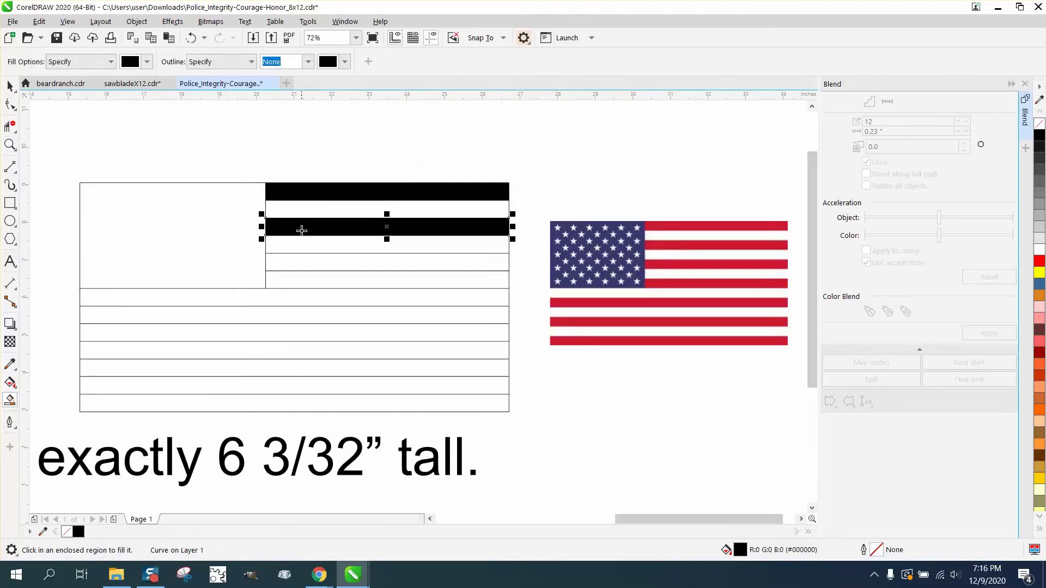
pyautogui.click(292, 263)
pyautogui.click(292, 298)
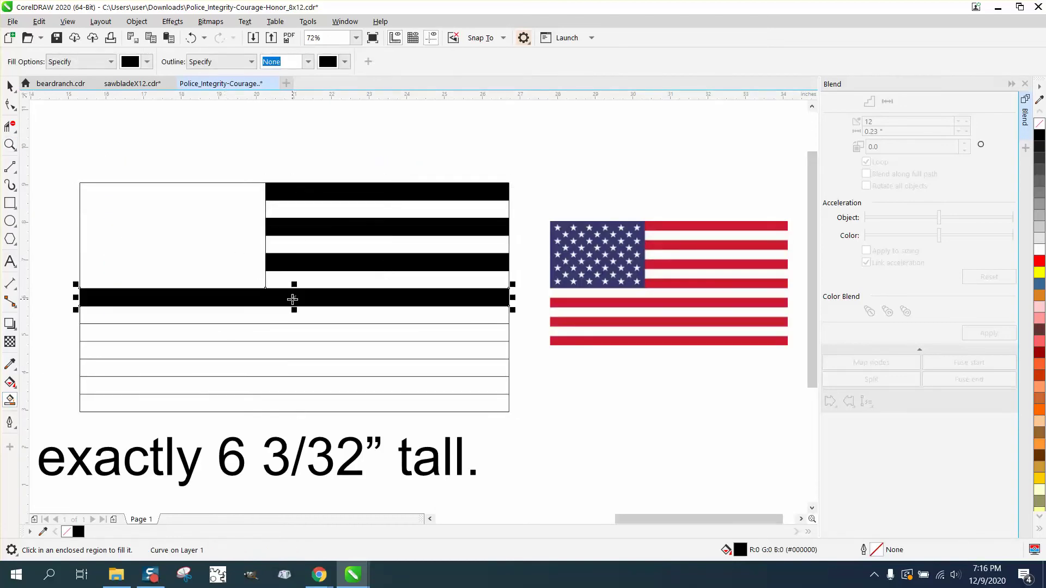
pyautogui.click(292, 333)
pyautogui.click(293, 367)
pyautogui.click(299, 406)
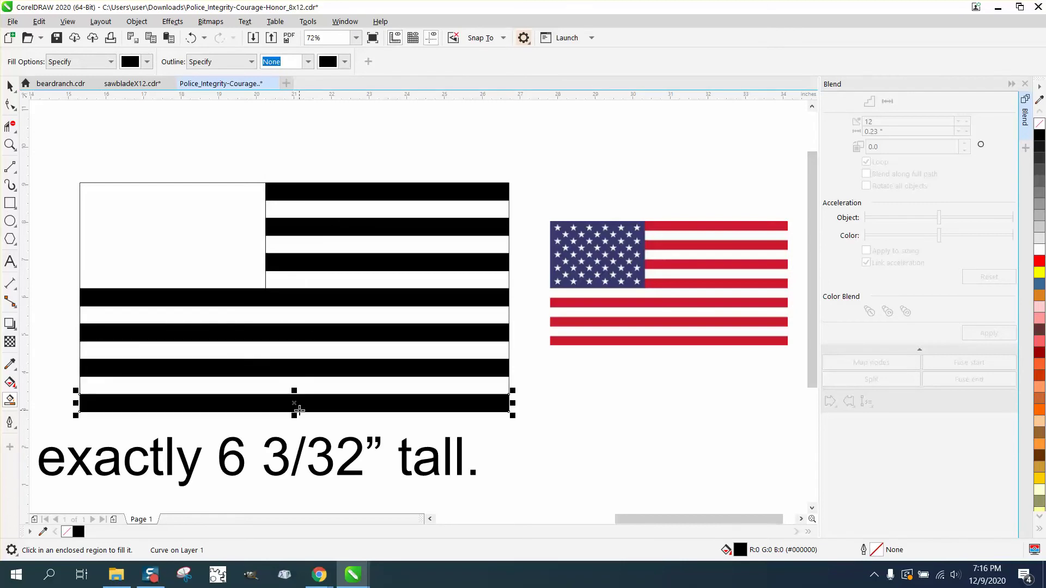
pyautogui.click(9, 86)
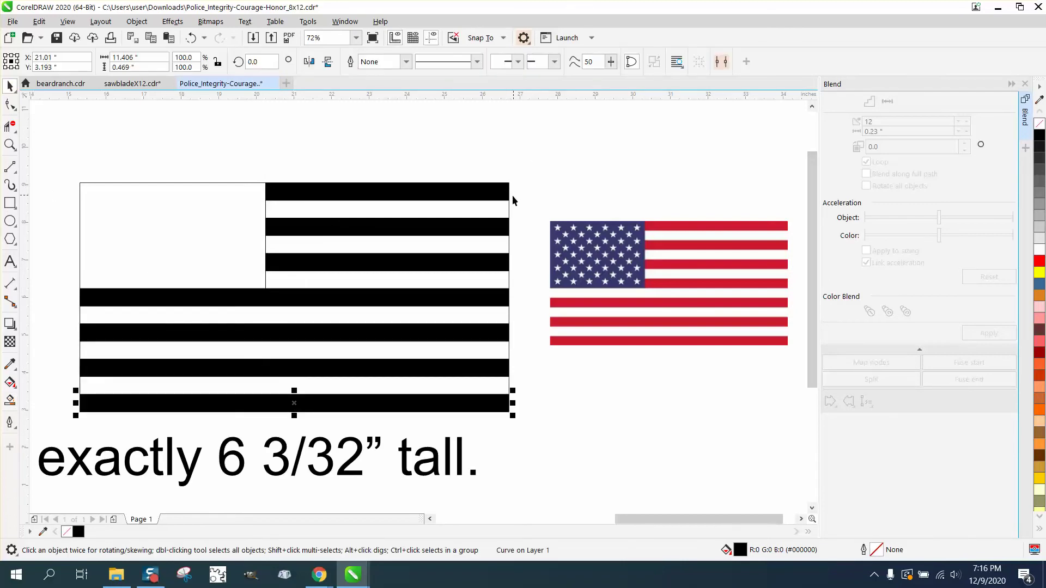
pyautogui.click(80, 320)
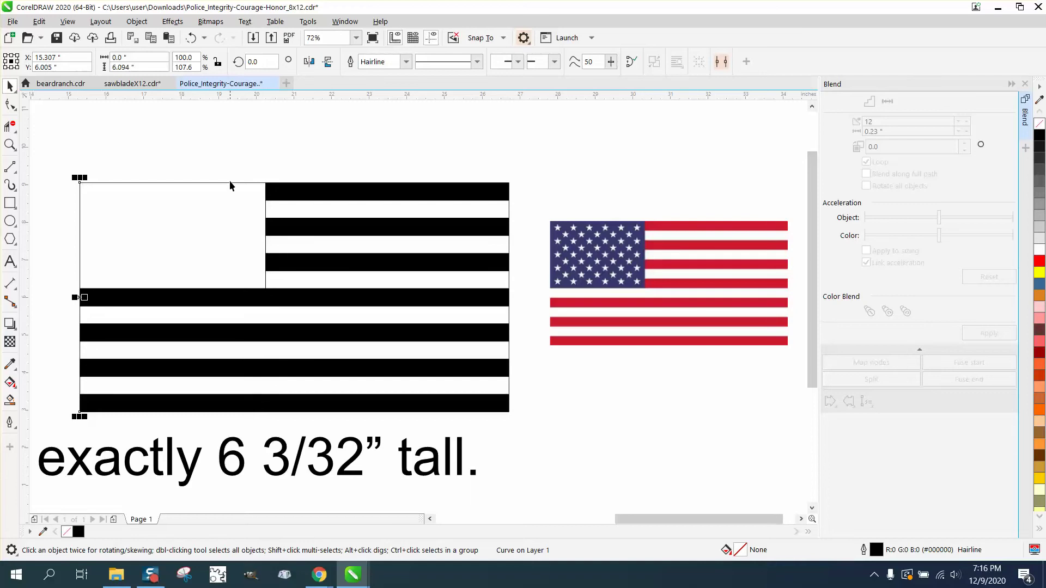
pyautogui.keyDown('shift'); pyautogui.click(424, 197); pyautogui.keyUp('shift')
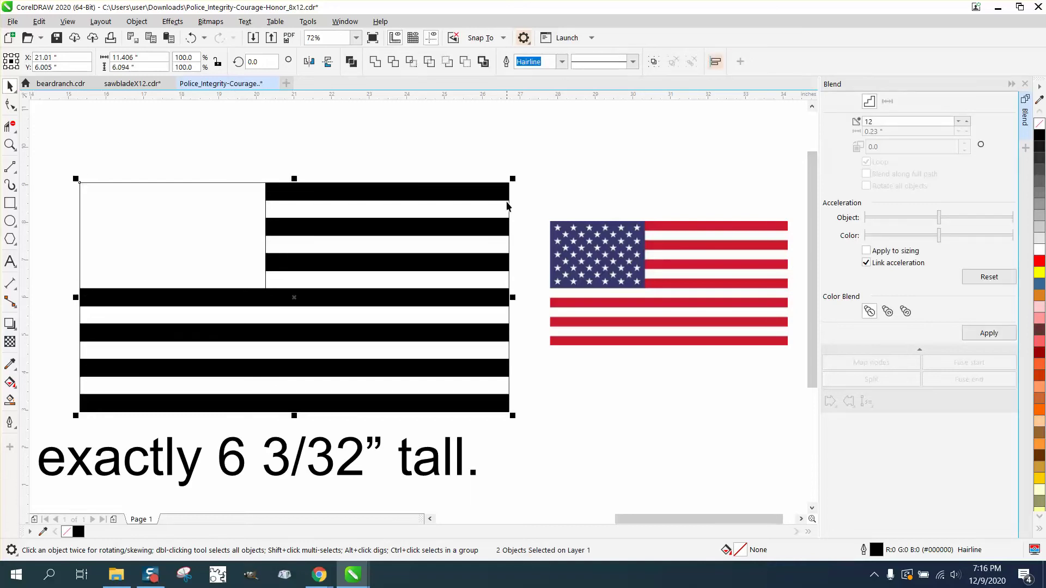
pyautogui.keyDown('shift'); pyautogui.click(509, 212); pyautogui.keyUp('shift')
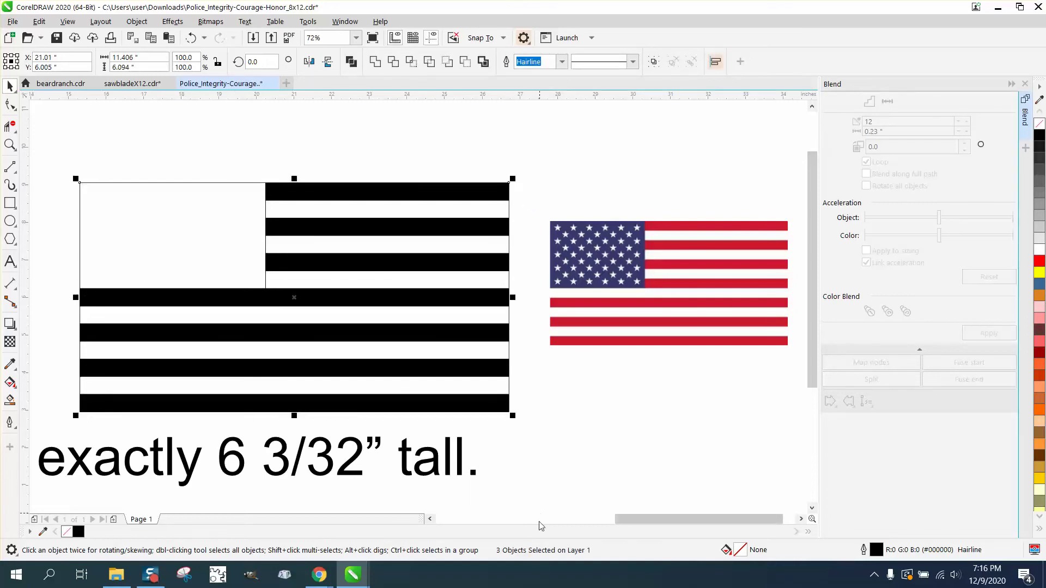
pyautogui.keyDown('shift'); pyautogui.click(441, 416); pyautogui.keyUp('shift')
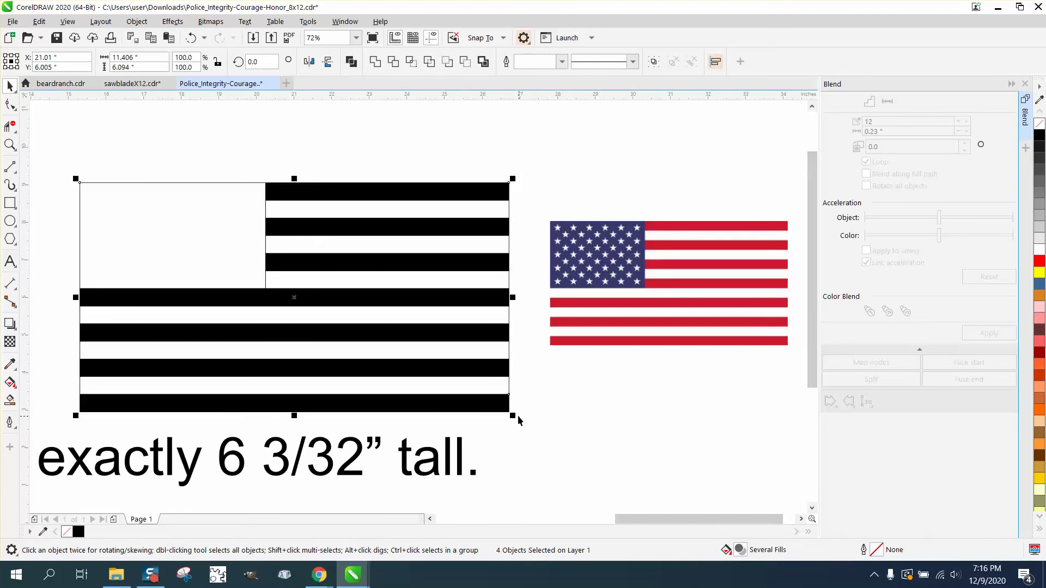
# Delete the "exactly 6 3/32” tall." text below the flag
pyautogui.scroll(-2, 497, 380)
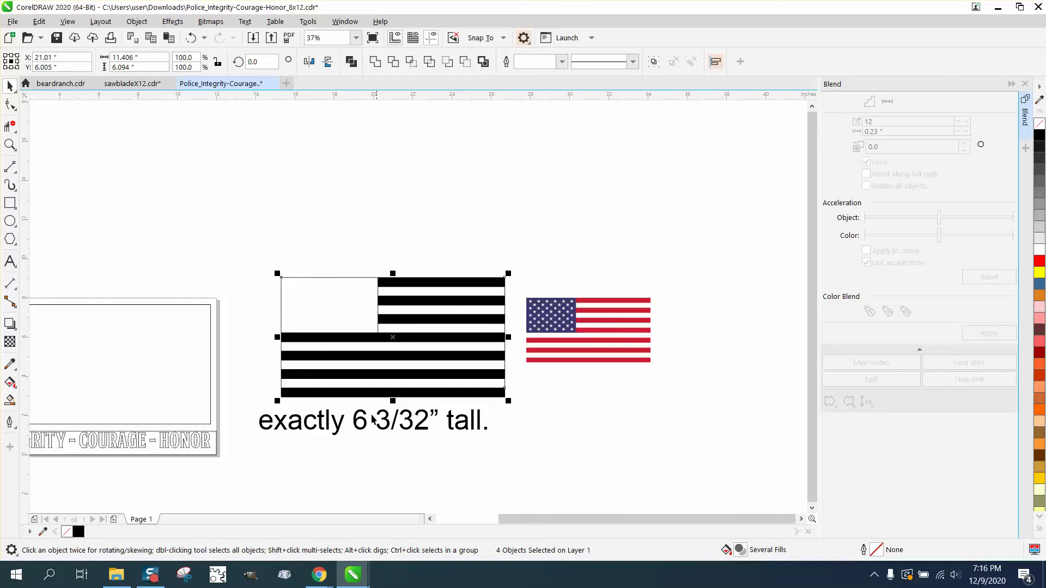
pyautogui.click(338, 431)
pyautogui.press('Delete')
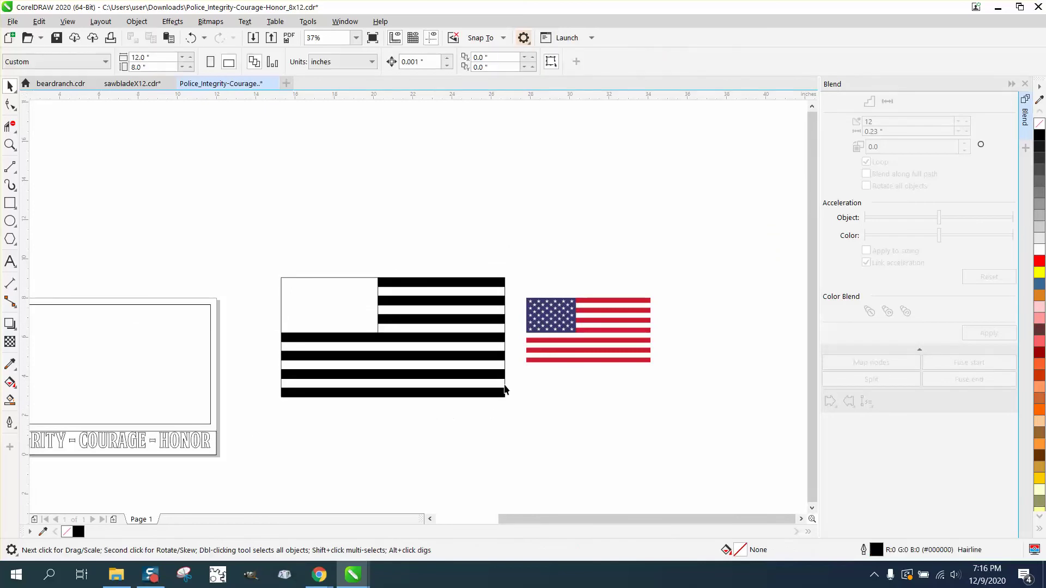
# Set the nudge distance to 2 inches, and nudge the flag's left border line left and its top border line up by that amount
pyautogui.click(281, 302)
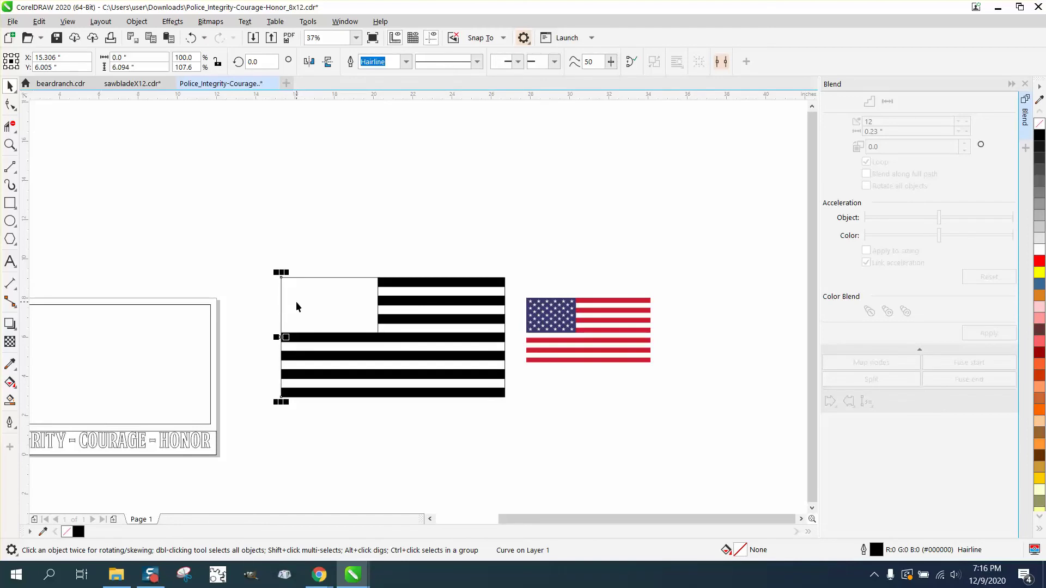
pyautogui.click(300, 245)
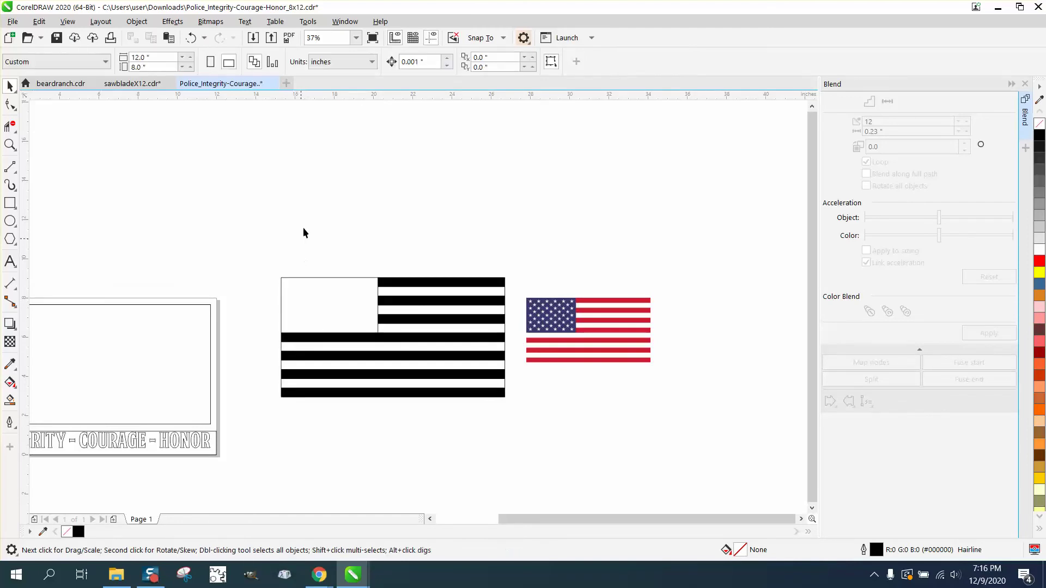
pyautogui.moveTo(417, 59); pyautogui.dragTo(402, 61)
pyautogui.write('2')
pyautogui.click(281, 295)
pyautogui.press('Left')
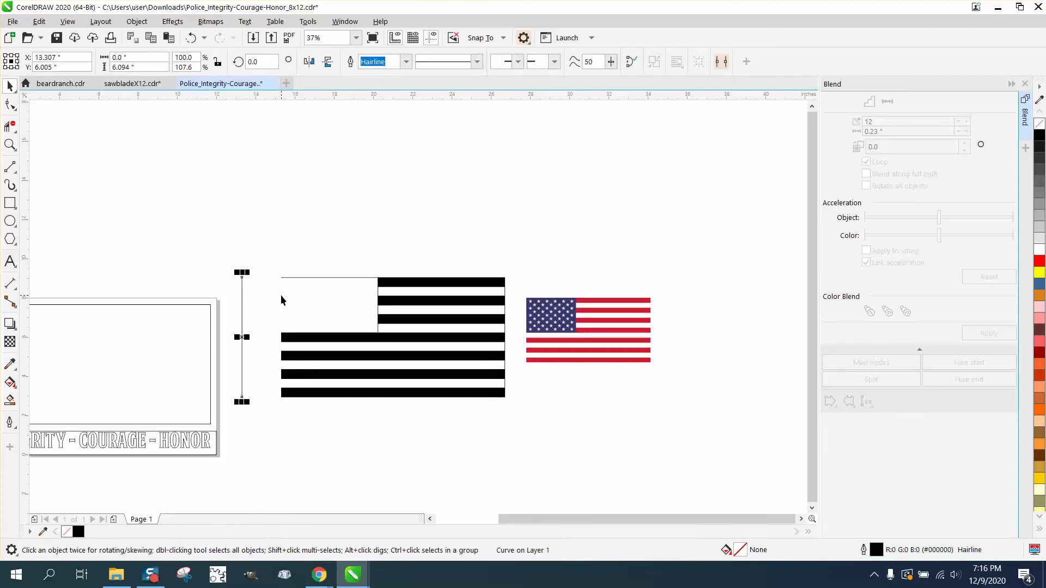
pyautogui.click(333, 278)
pyautogui.press('Up')
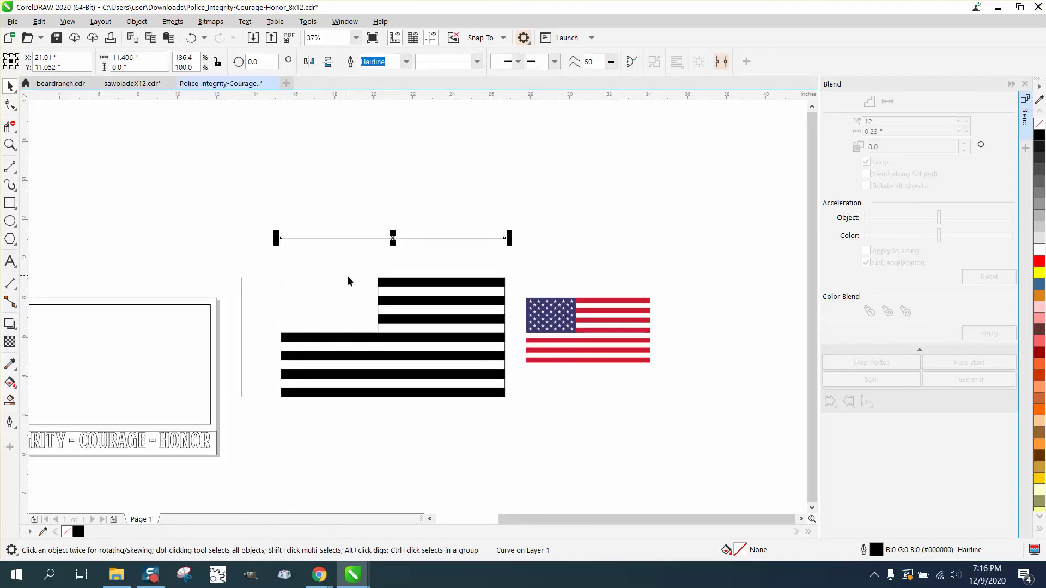
# Move the bottom border line 4 inches down from the flag, keeping the bottom black stripe in its original place
pyautogui.click(362, 396)
pyautogui.press('Down')
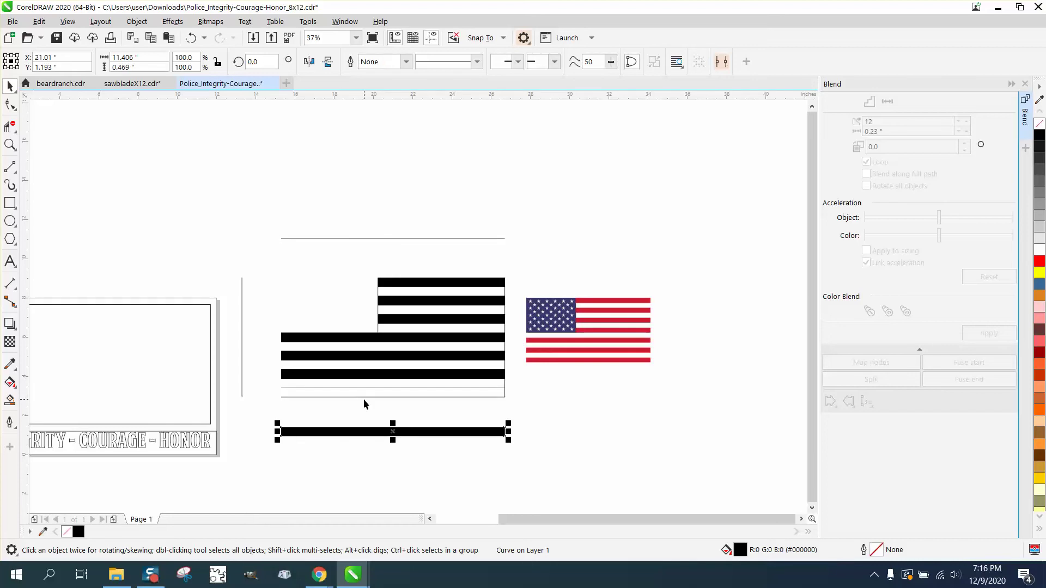
pyautogui.click(368, 396)
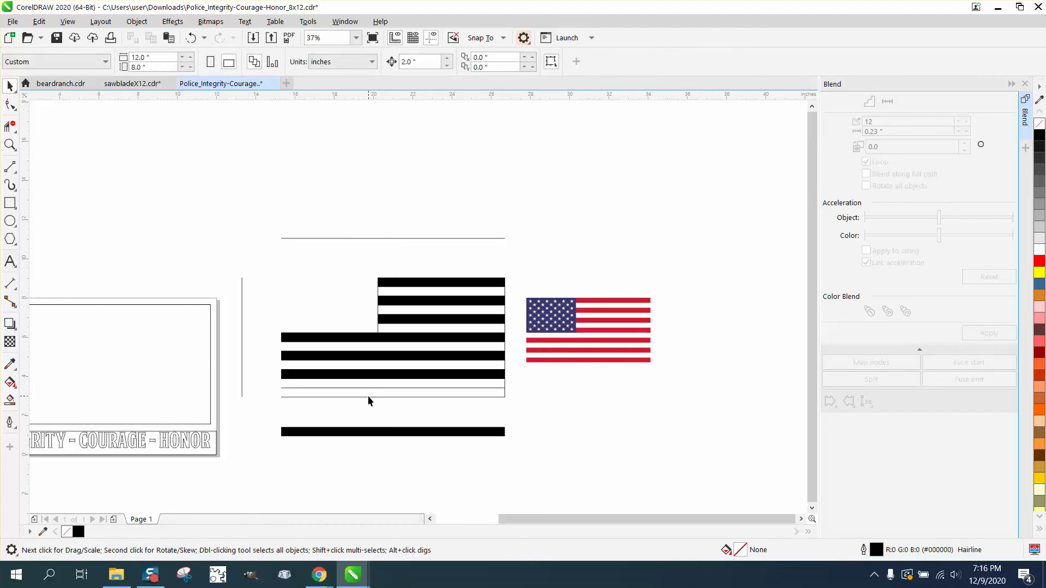
pyautogui.click(369, 397)
pyautogui.press('Down')
pyautogui.click(402, 432)
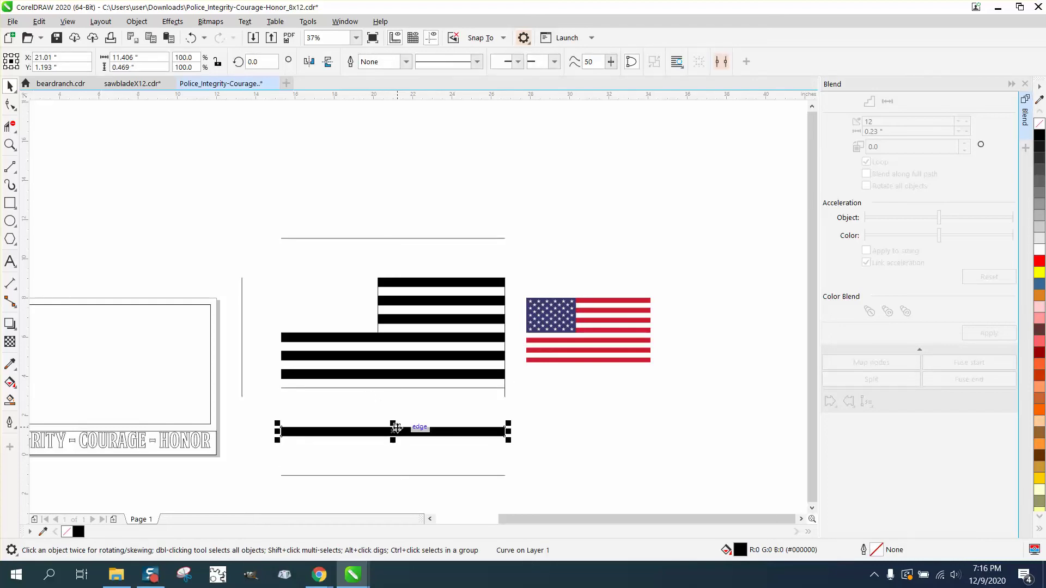
pyautogui.press('Up')
# Move the right border line 2 inches away from the stripes and delete the colored reference flag bitmap
pyautogui.click(507, 370)
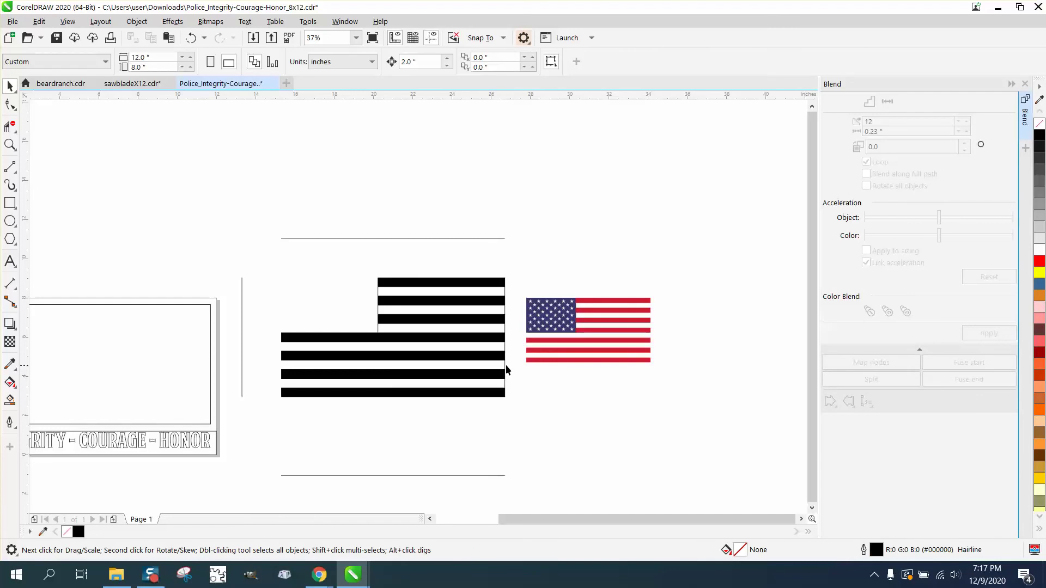
pyautogui.click(504, 365)
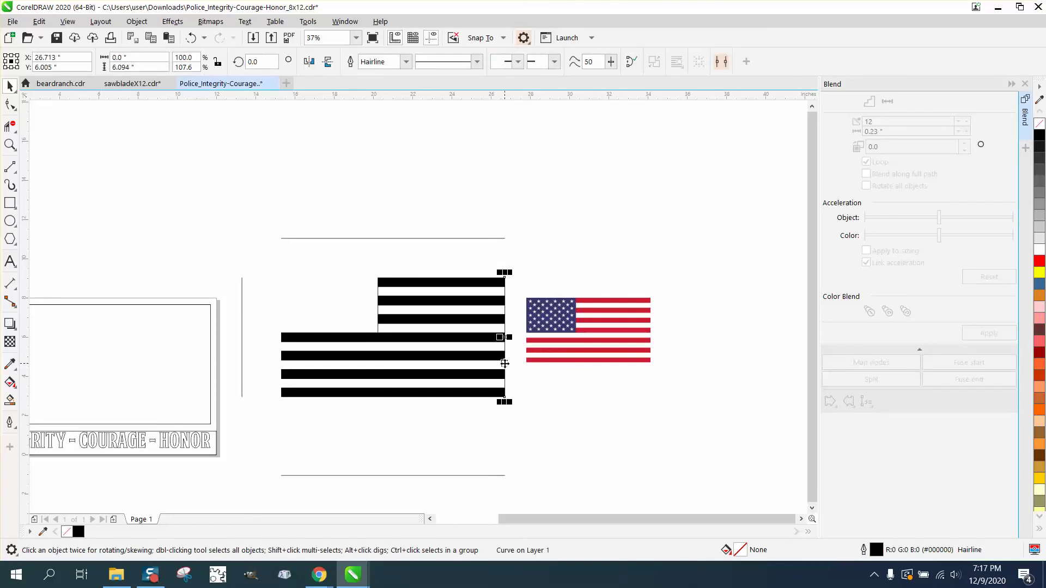
pyautogui.press('Right')
pyautogui.click(578, 308)
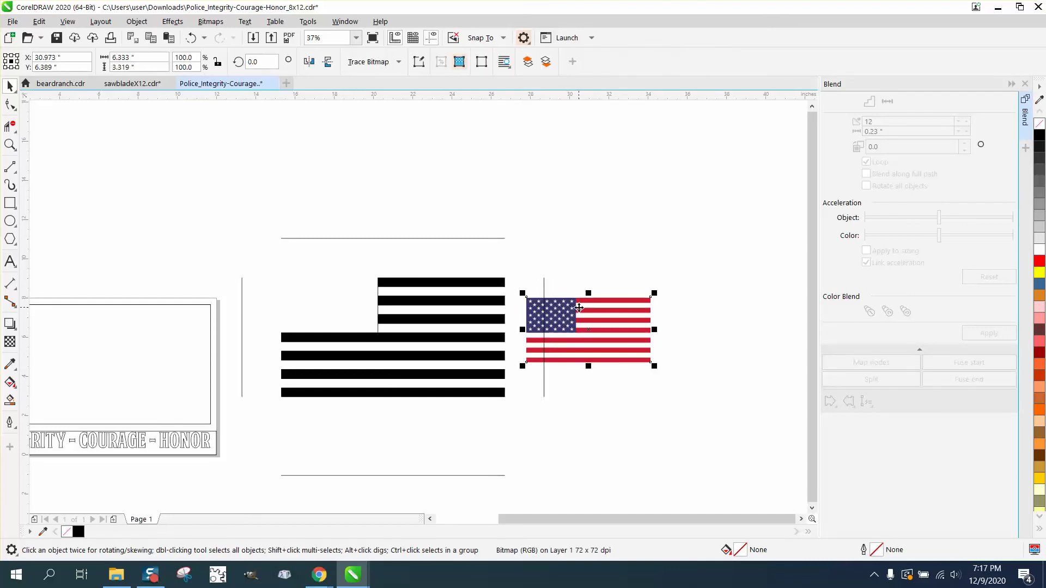
pyautogui.press('Delete')
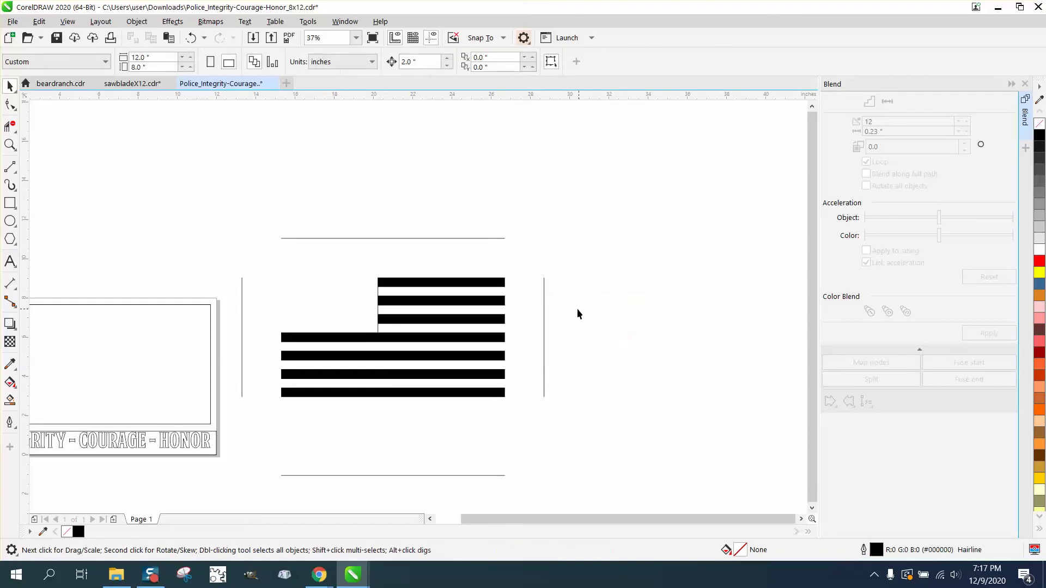
# Set the outline width of all four separated border lines to 0.5 pt
pyautogui.click(242, 298)
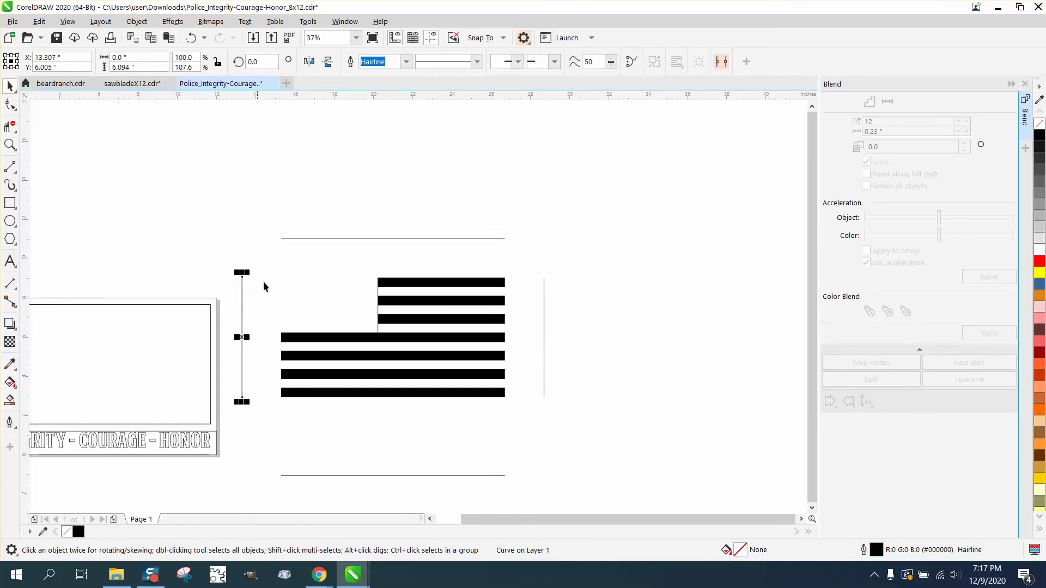
pyautogui.keyDown('shift'); pyautogui.click(359, 239); pyautogui.keyUp('shift')
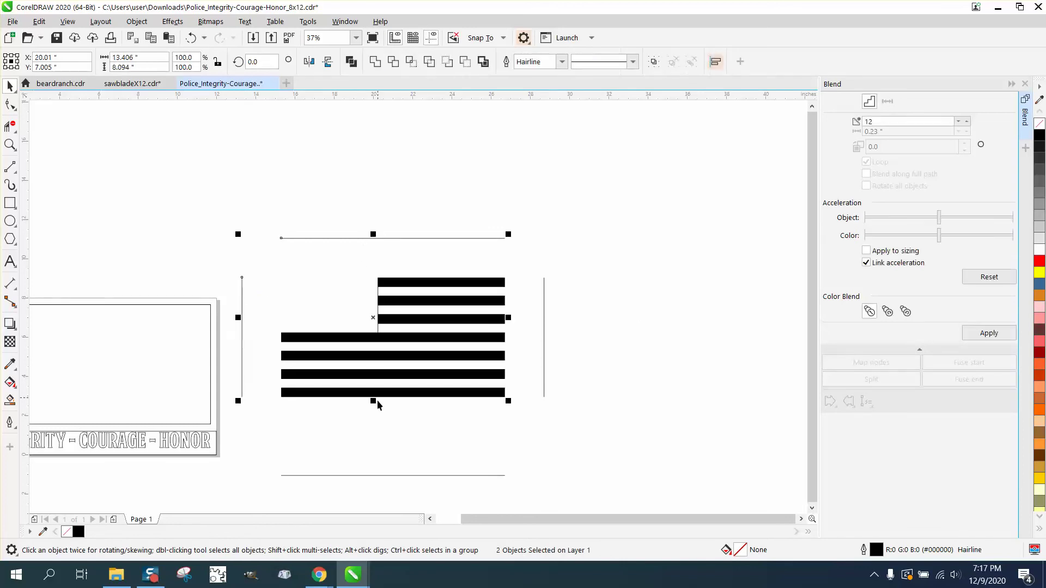
pyautogui.keyDown('shift'); pyautogui.click(384, 476); pyautogui.keyUp('shift')
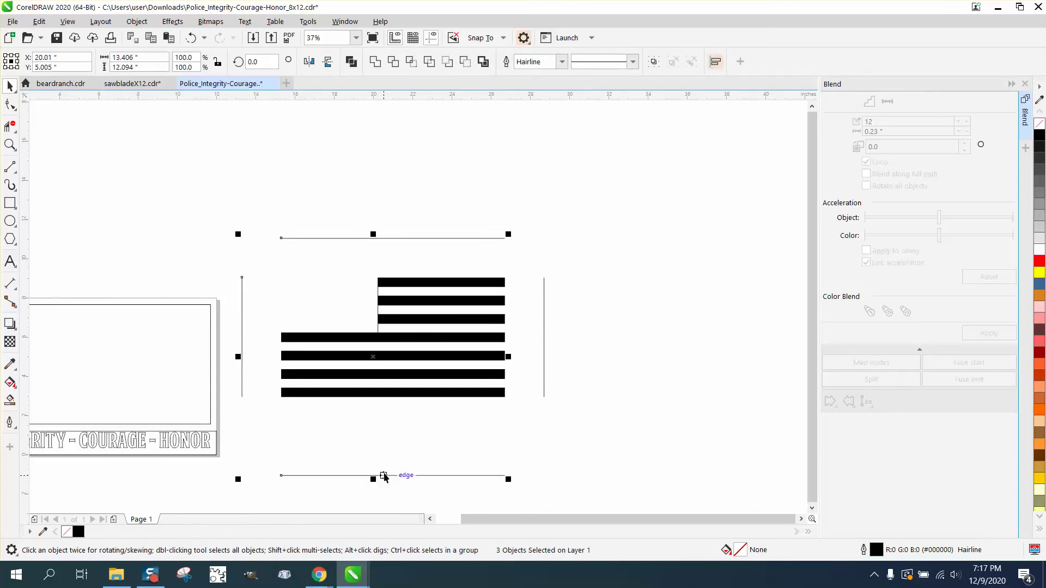
pyautogui.keyDown('shift'); pyautogui.click(544, 370); pyautogui.keyUp('shift')
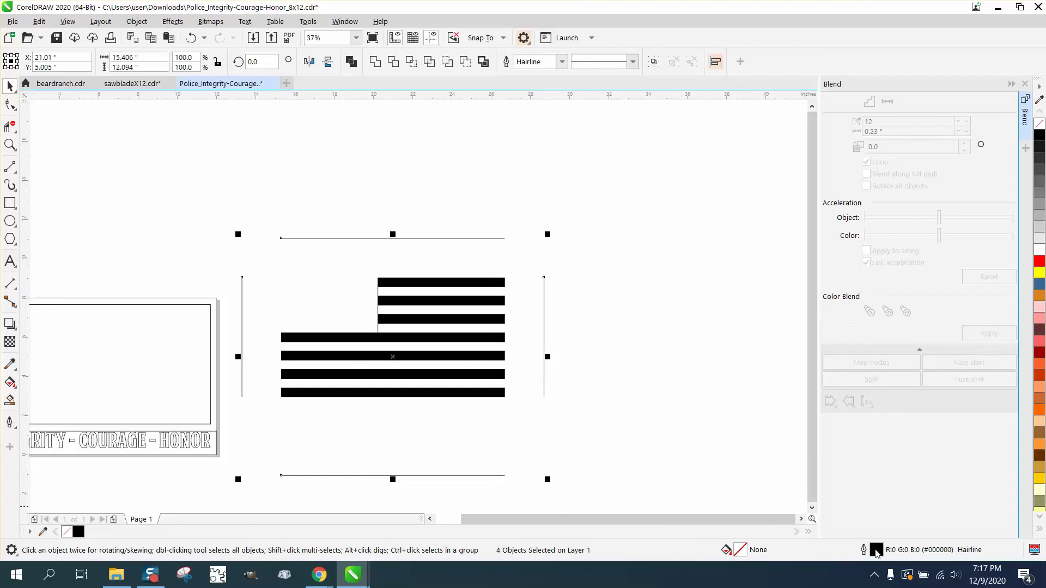
pyautogui.click(10, 423)
pyautogui.click(43, 422)
pyautogui.click(624, 406)
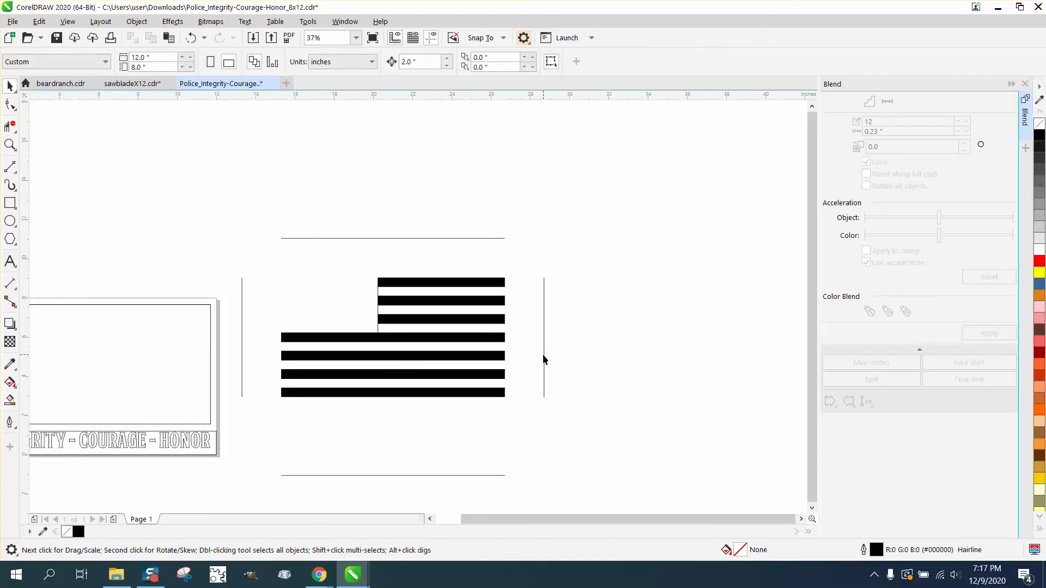
pyautogui.click(545, 357)
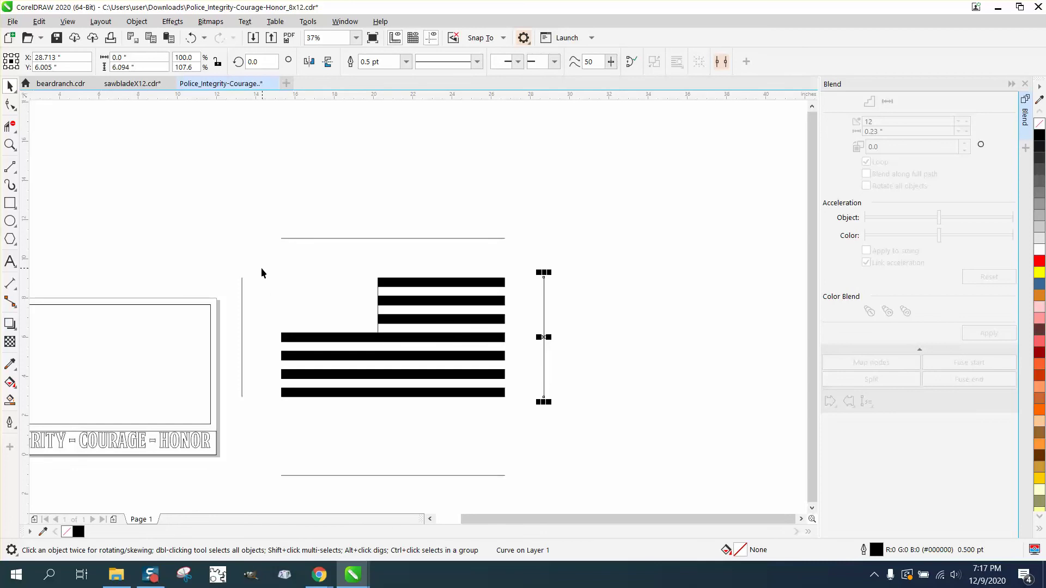
# Select all the black stripes with their remaining lines and move them 10 inches up, clear of the border lines
pyautogui.moveTo(261, 268); pyautogui.dragTo(522, 413)
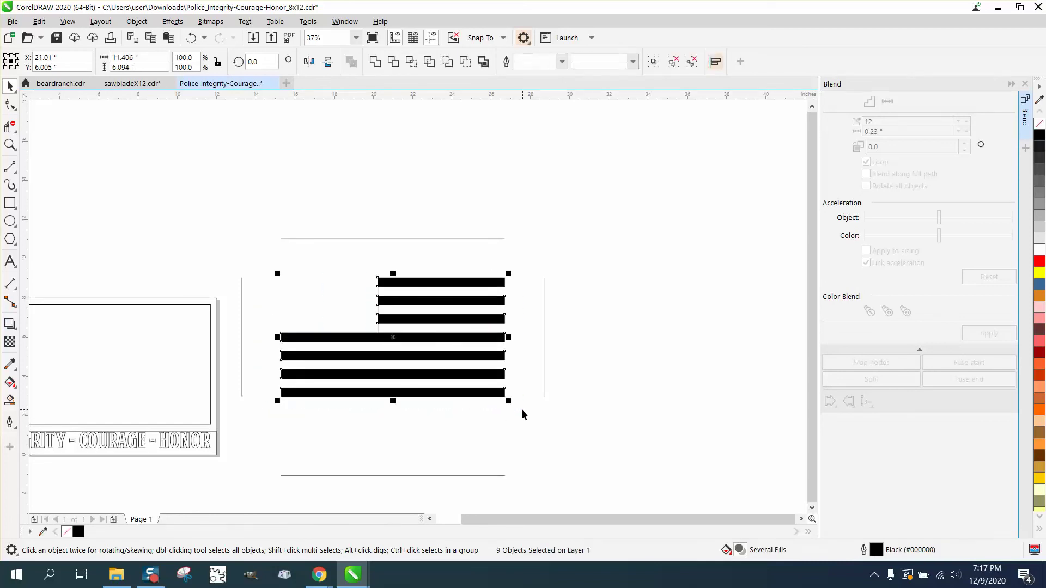
pyautogui.press('Up')
pyautogui.press('Up')
pyautogui.press('Up')
pyautogui.press('Up')
pyautogui.press('Up')
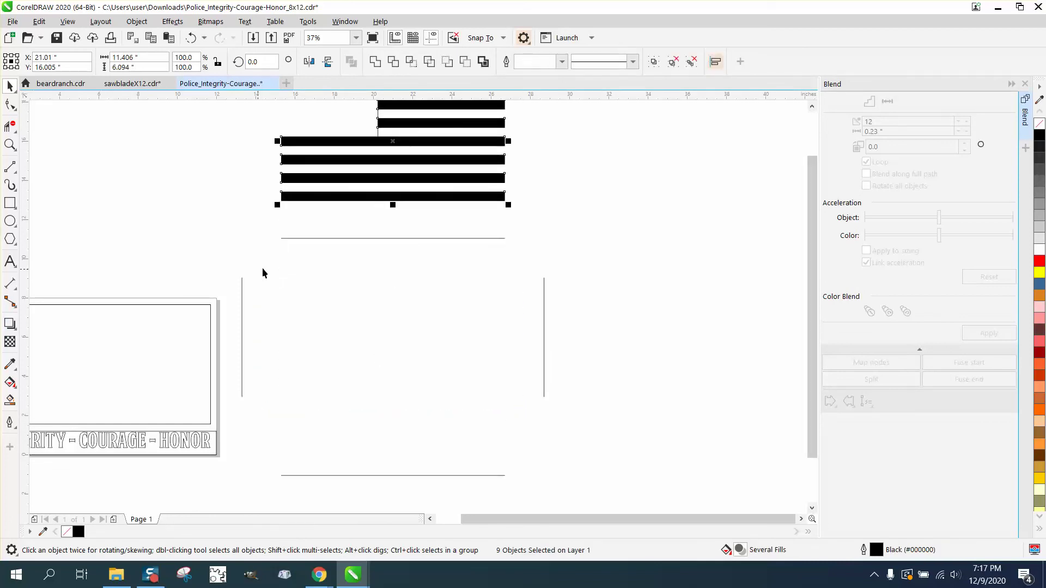
# Move the top border line 2 inches down and the left and right border lines 2 inches inward
pyautogui.click(358, 241)
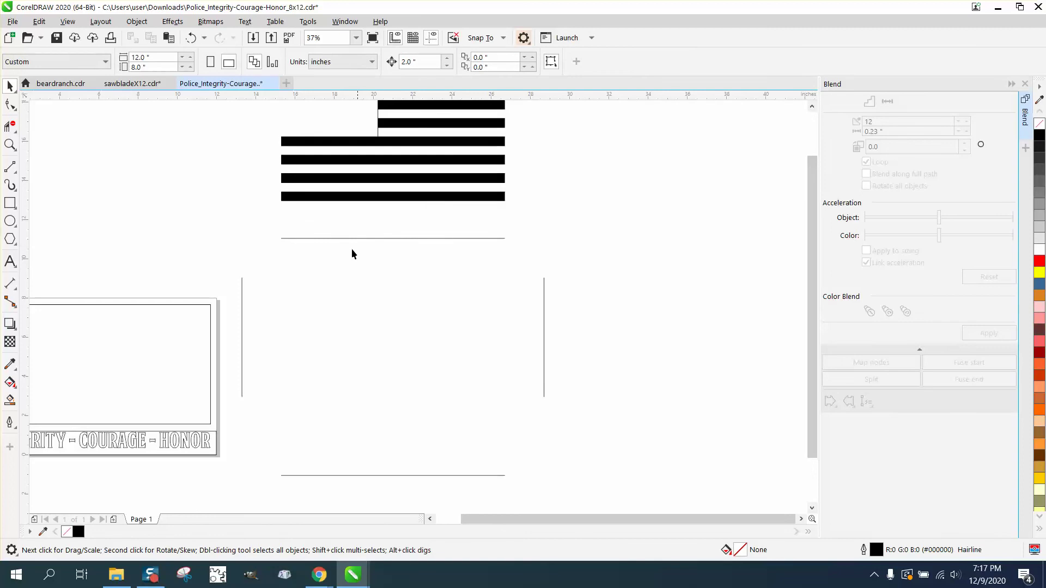
pyautogui.moveTo(360, 238); pyautogui.dragTo(359, 277)
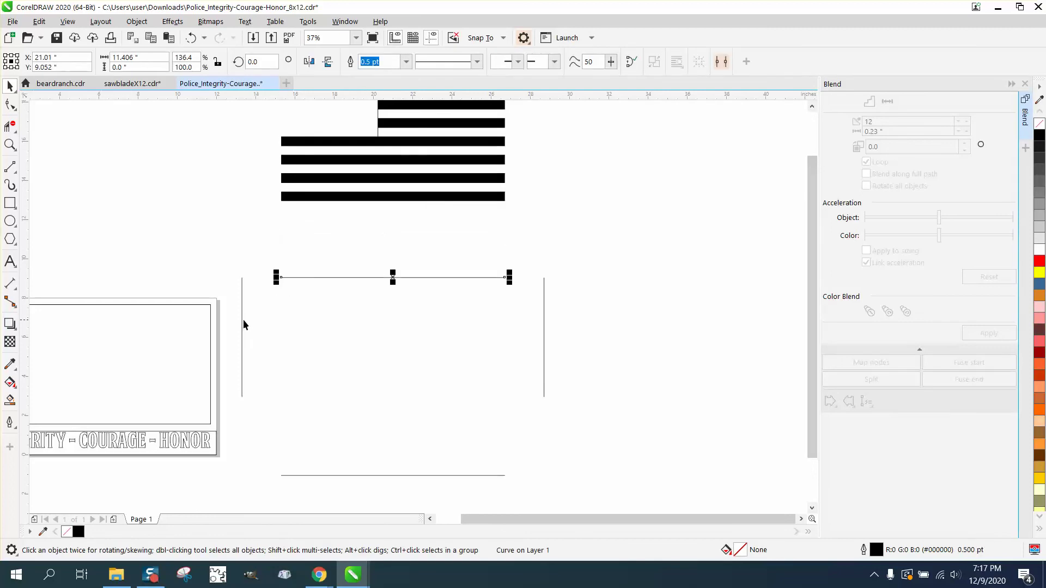
pyautogui.press('Escape')
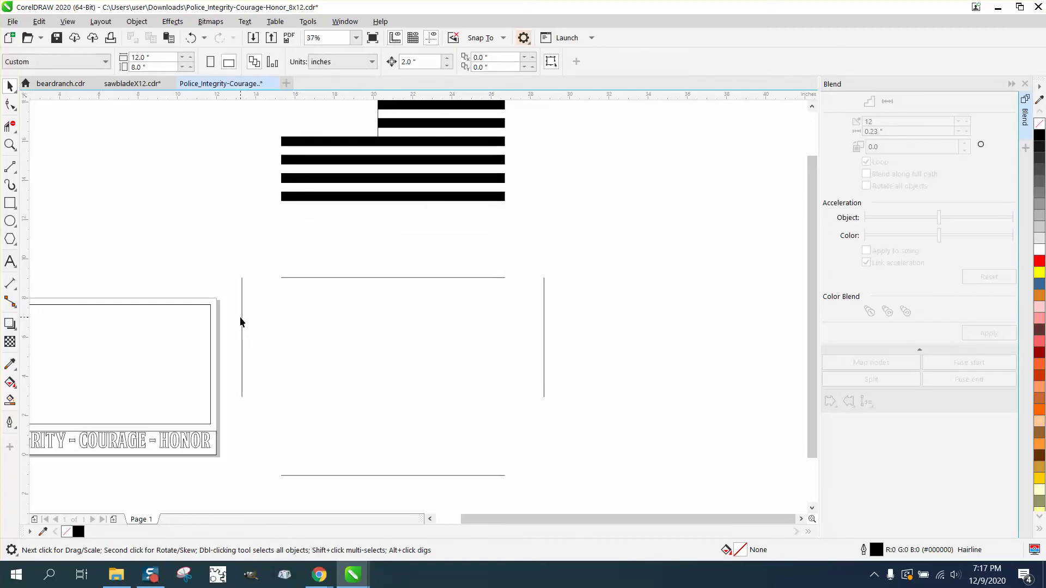
pyautogui.moveTo(242, 318); pyautogui.dragTo(284, 318)
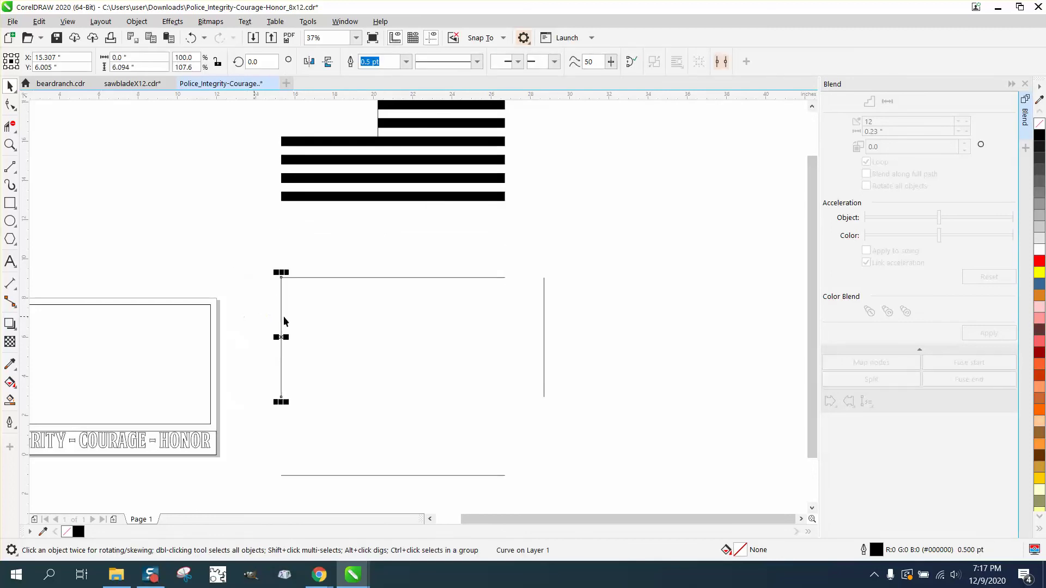
pyautogui.click(544, 326)
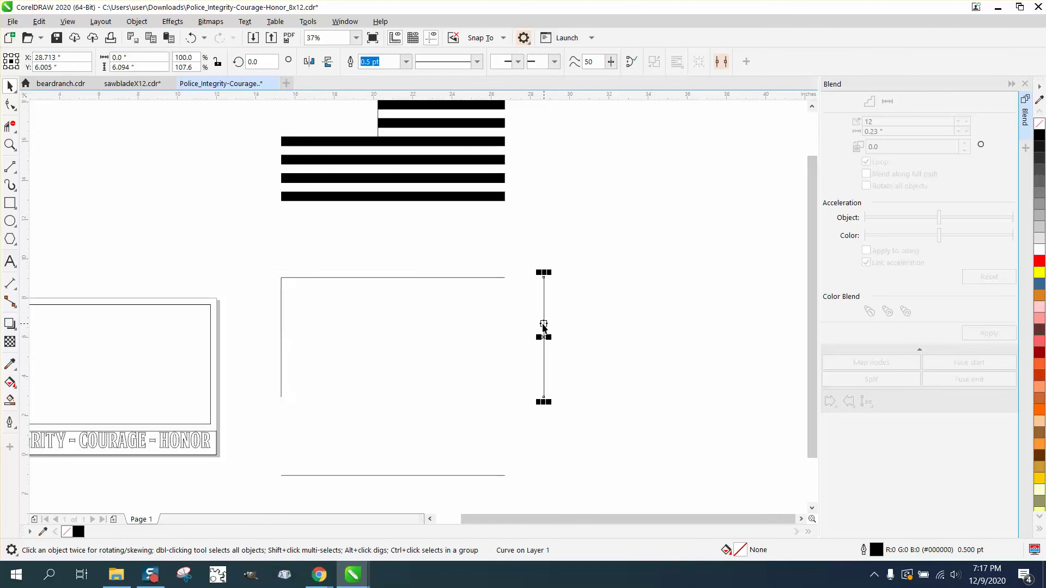
# Move the bottom border line 4 inches up to close the border rectangle
pyautogui.click(453, 478)
pyautogui.click(454, 476)
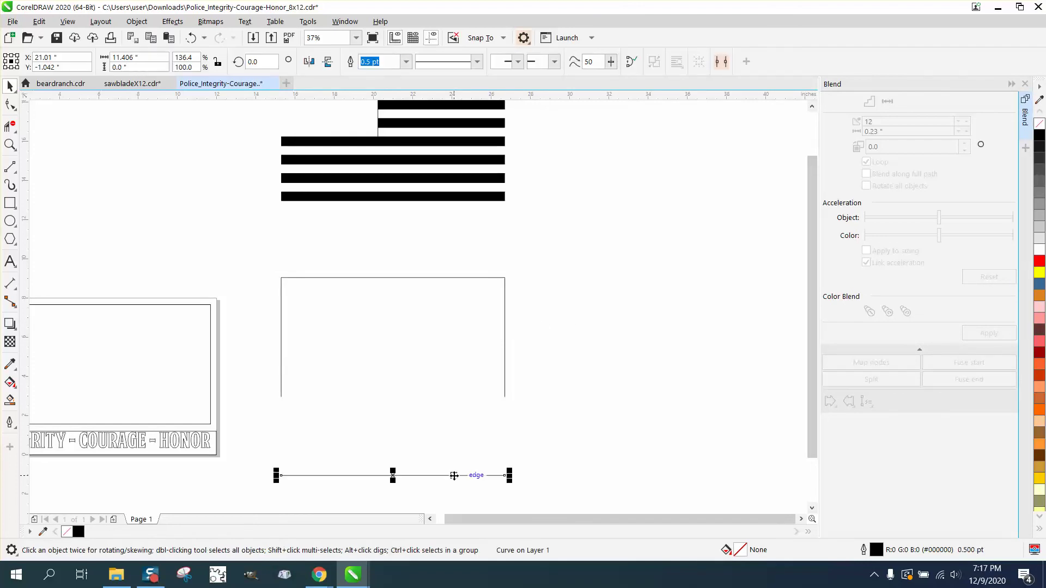
pyautogui.press('Up')
pyautogui.press('Up')
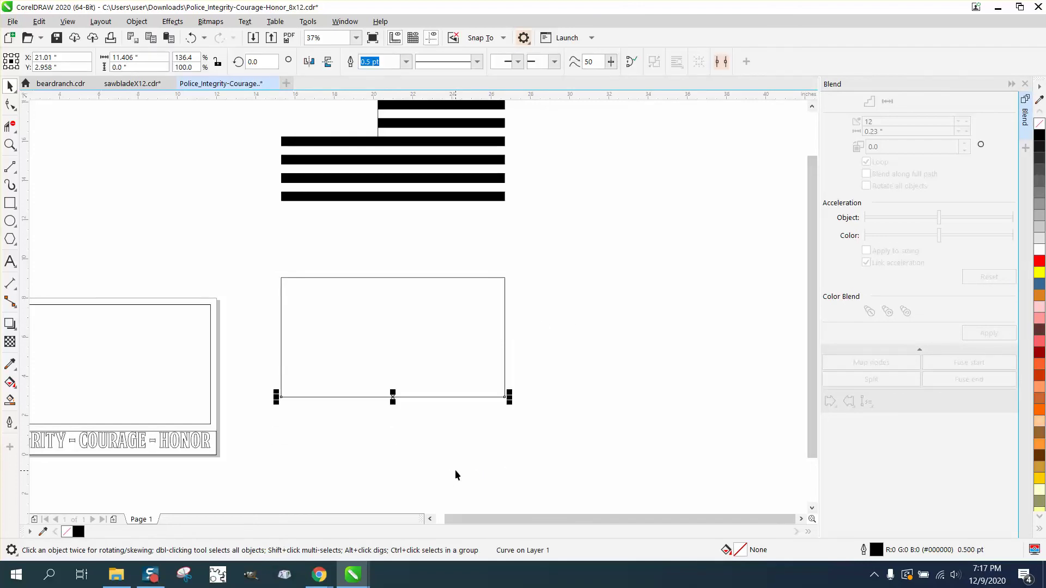
# Smart Fill the area enclosed by the four border lines with black and move the filled rectangle 12 inches right
pyautogui.click(10, 401)
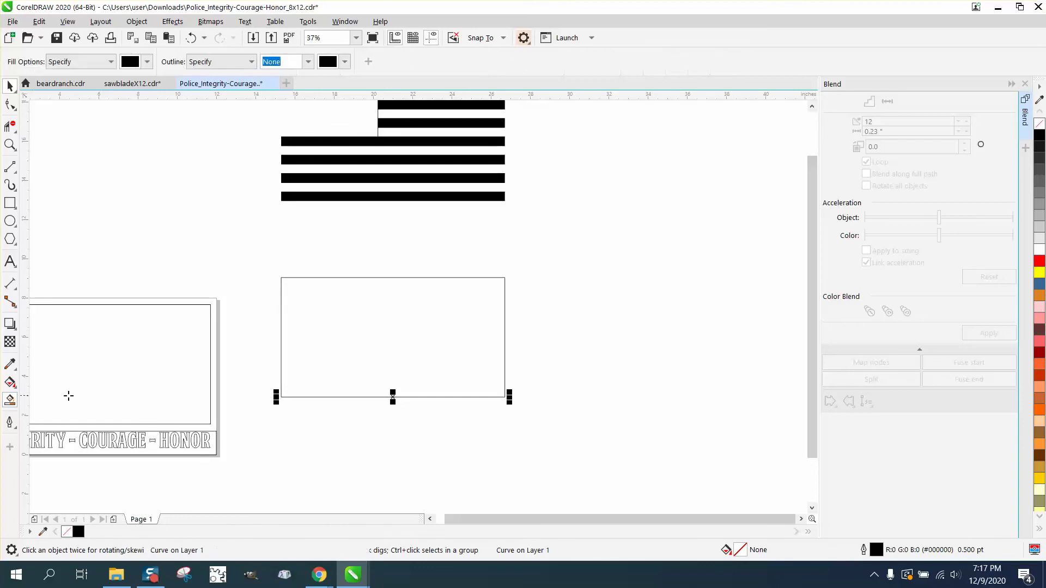
pyautogui.click(341, 370)
pyautogui.press('Right')
pyautogui.press('Right')
pyautogui.press('Right')
pyautogui.press('Right')
pyautogui.press('Right')
pyautogui.press('Right')
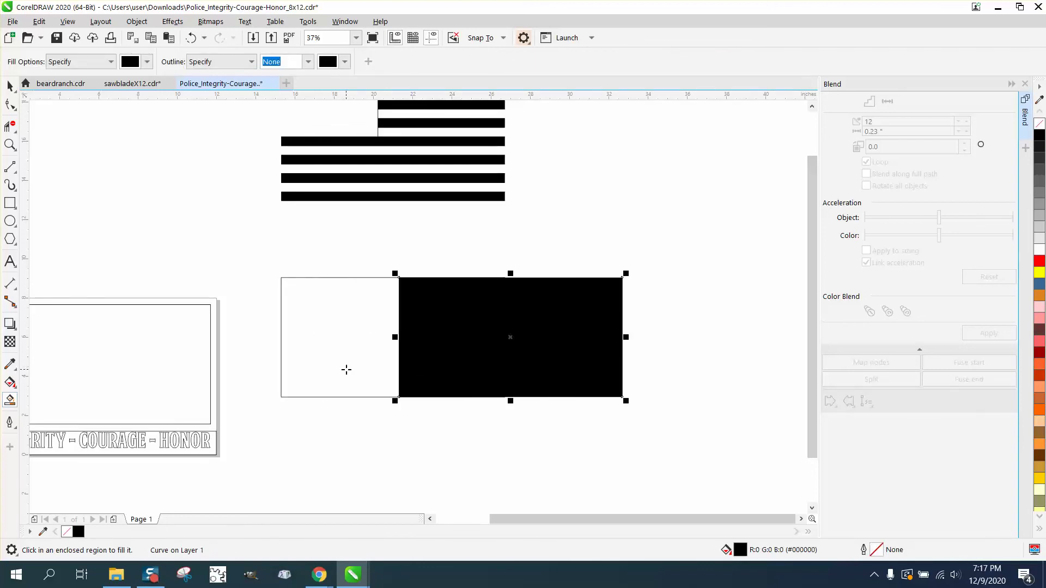
# Remove the new rectangle's fill and give it a black 0.5 pt outline
pyautogui.click(1039, 124)
pyautogui.rightClick(1041, 138)
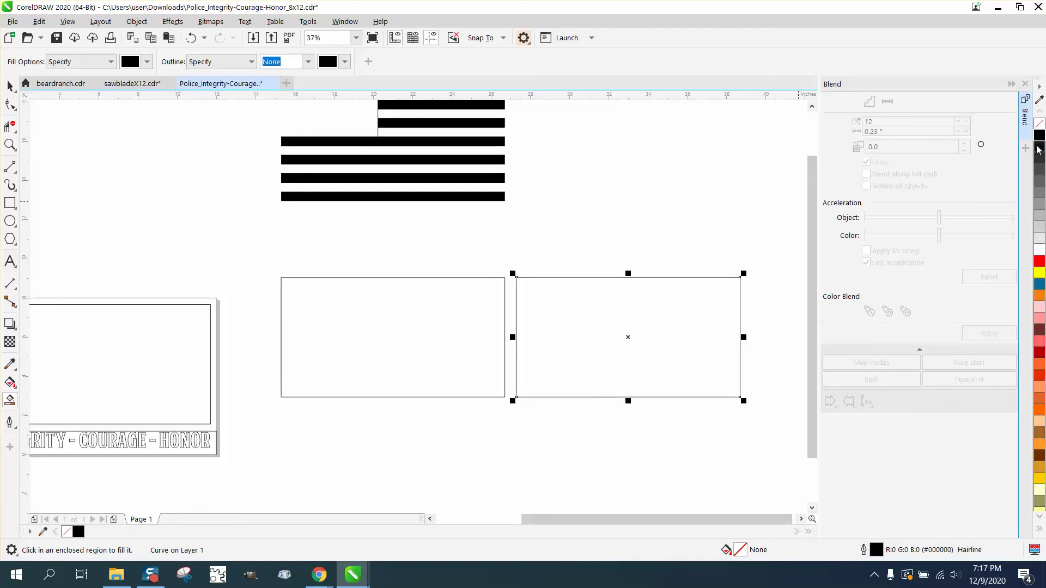
pyautogui.click(10, 422)
pyautogui.click(45, 426)
# Select the four original separate border lines and delete them
pyautogui.click(9, 86)
pyautogui.moveTo(245, 249); pyautogui.dragTo(349, 339)
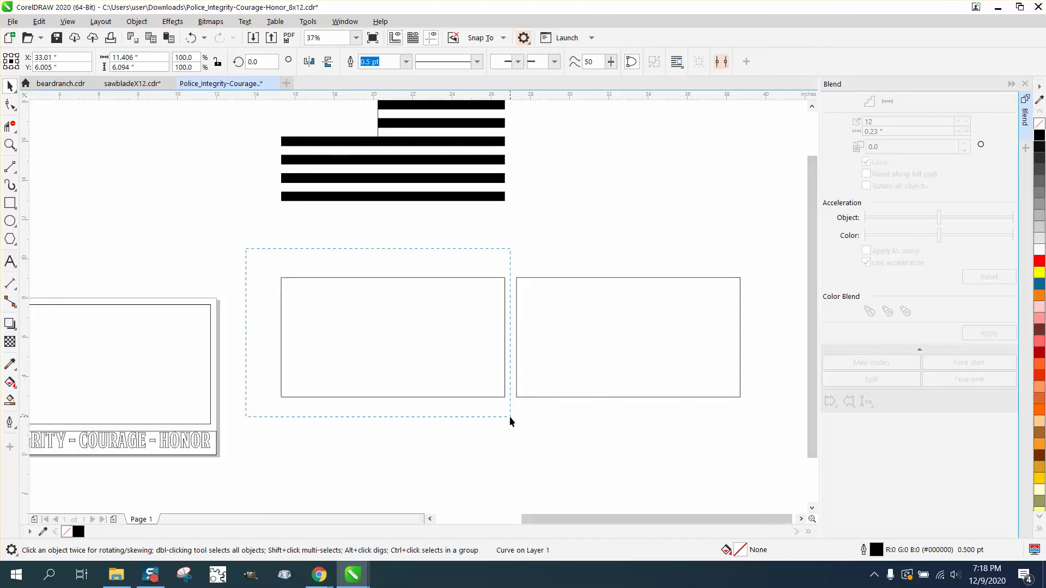
pyautogui.moveTo(510, 417); pyautogui.dragTo(509, 415)
pyautogui.press('Delete')
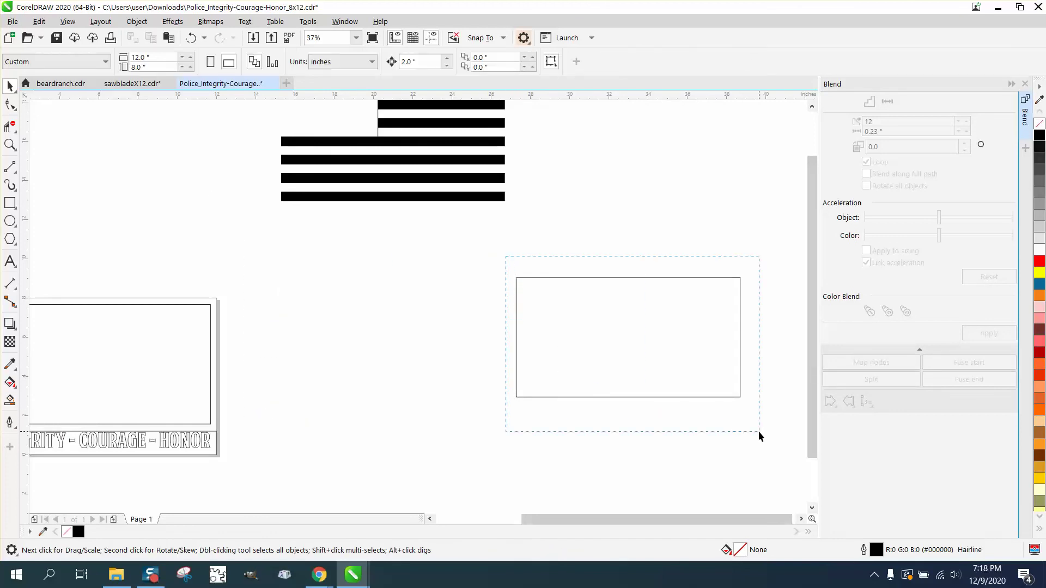
# Move the new border rectangle 12 inches left, in line below the stripes
pyautogui.moveTo(759, 433); pyautogui.dragTo(759, 432)
pyautogui.press('Left')
pyautogui.press('Left')
pyautogui.press('Left')
pyautogui.press('Left')
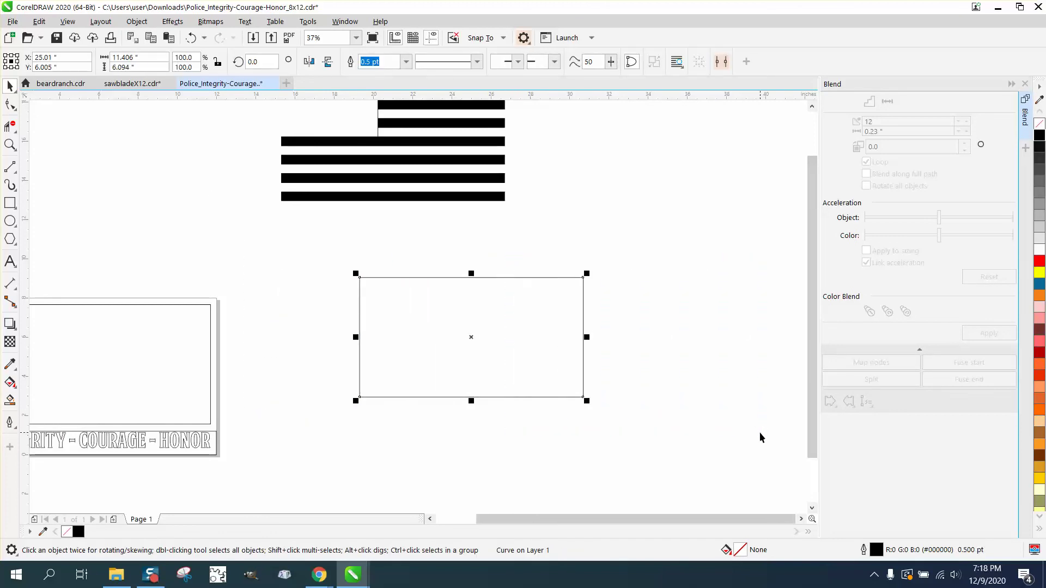
pyautogui.press('Left')
pyautogui.press('Left')
# Set the outline width of the vertical line between the star field and the short stripes to 0.5 pt
pyautogui.scroll(-2, 753, 435)
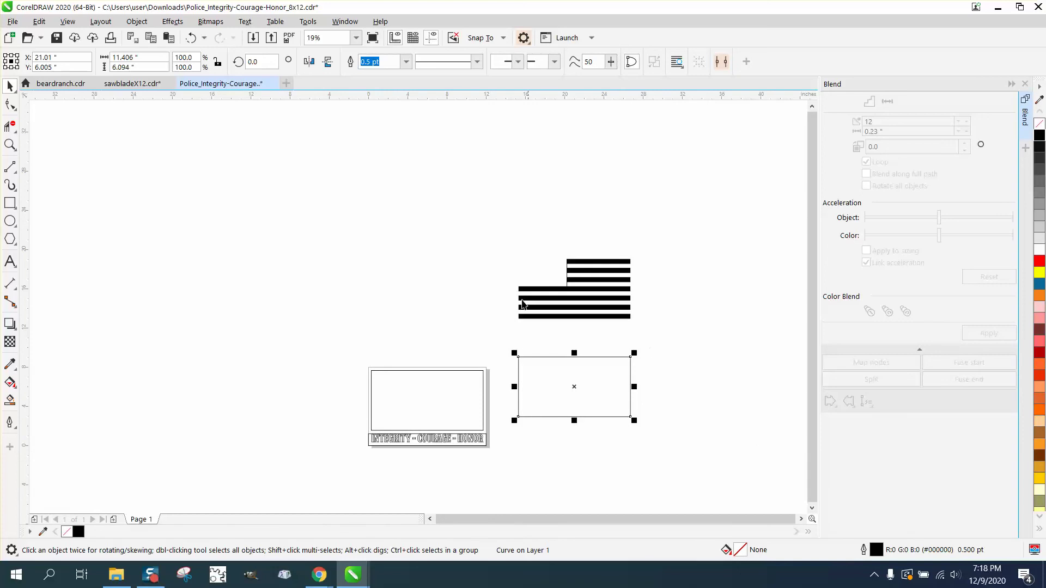
pyautogui.moveTo(486, 244); pyautogui.dragTo(682, 342)
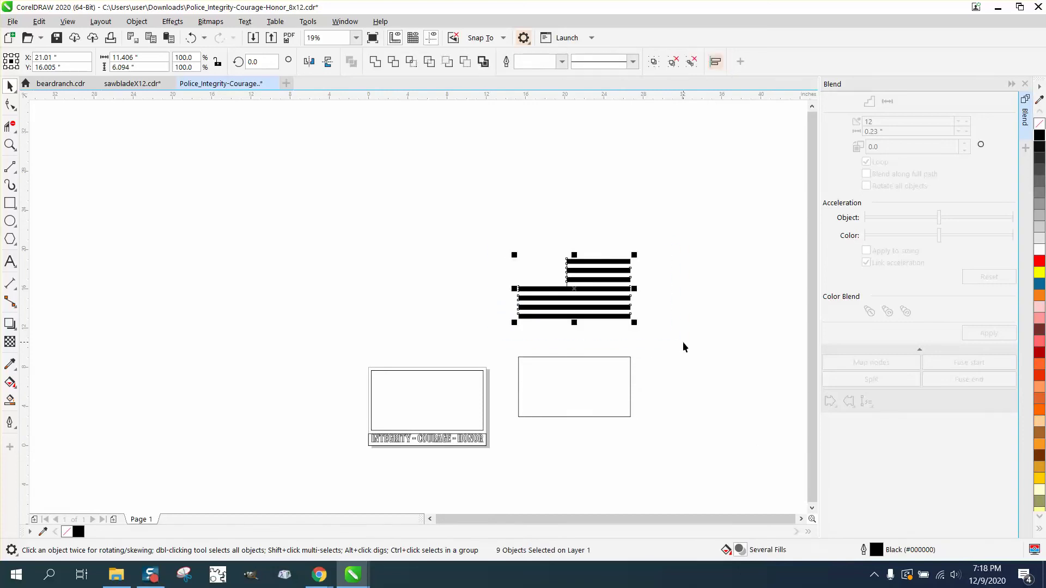
pyautogui.click(10, 144)
pyautogui.moveTo(507, 235); pyautogui.dragTo(656, 334)
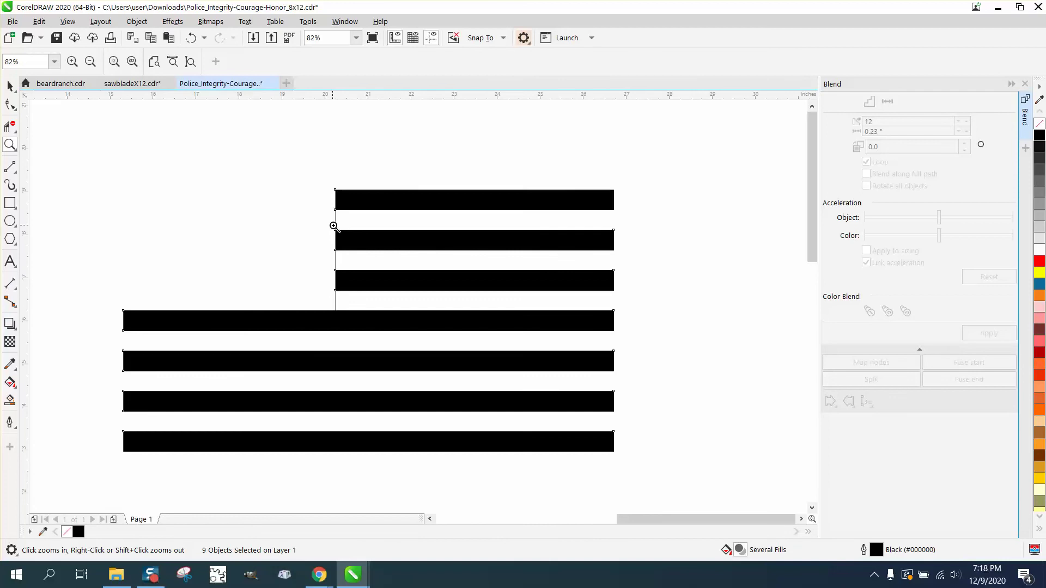
pyautogui.click(10, 86)
pyautogui.click(305, 209)
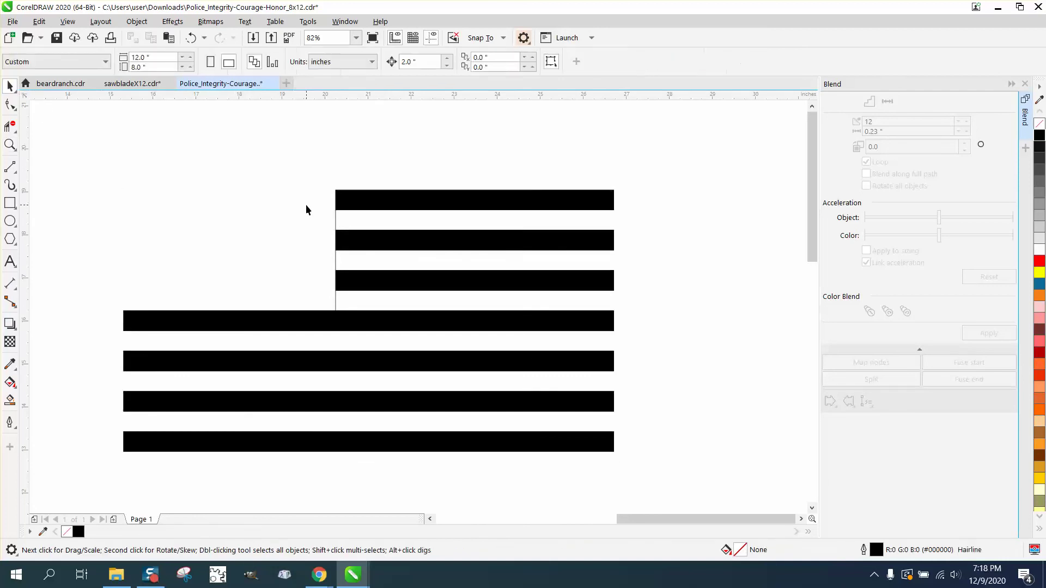
pyautogui.click(336, 222)
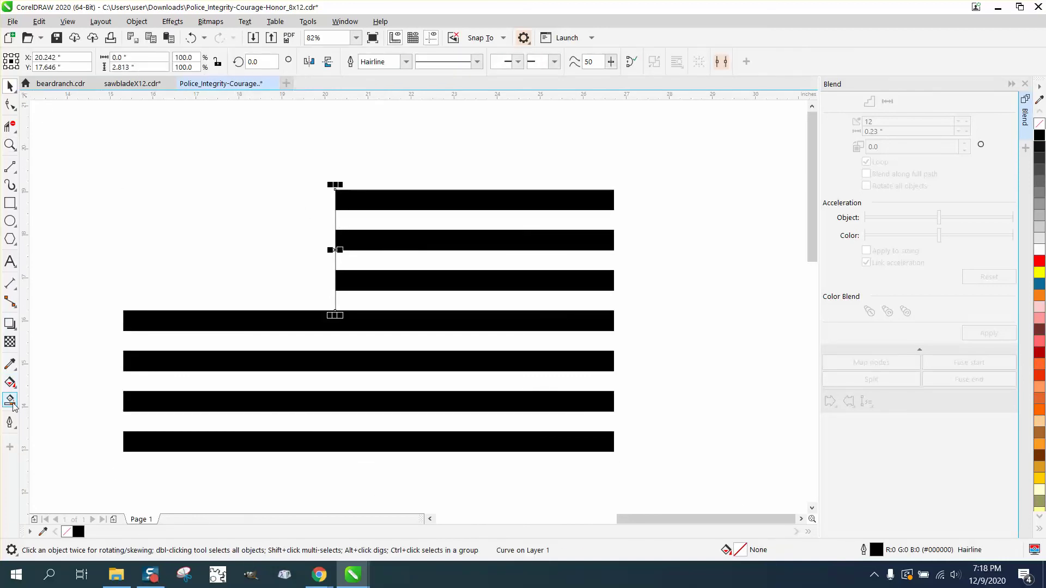
pyautogui.click(13, 430)
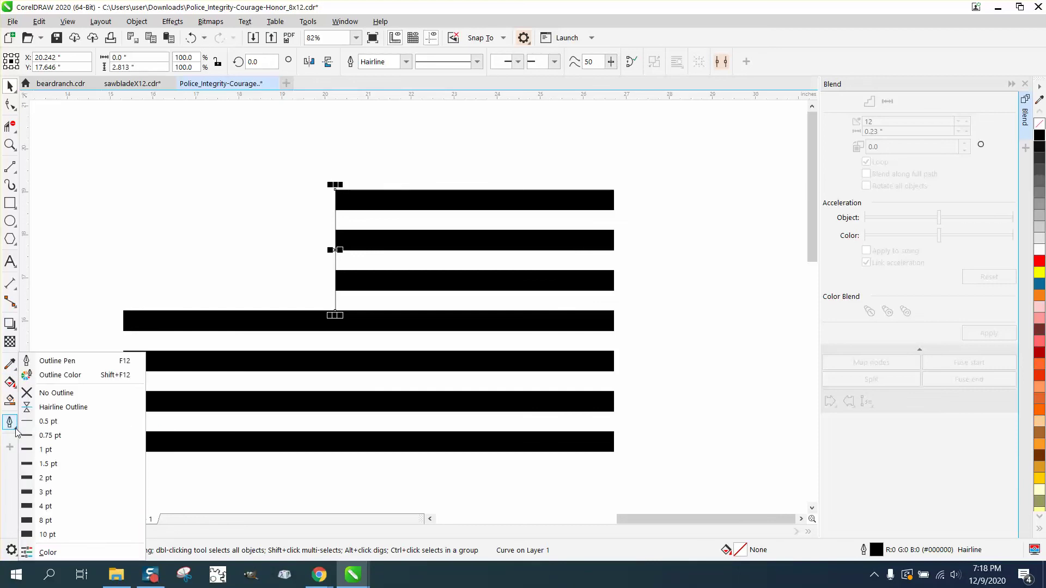
pyautogui.click(46, 424)
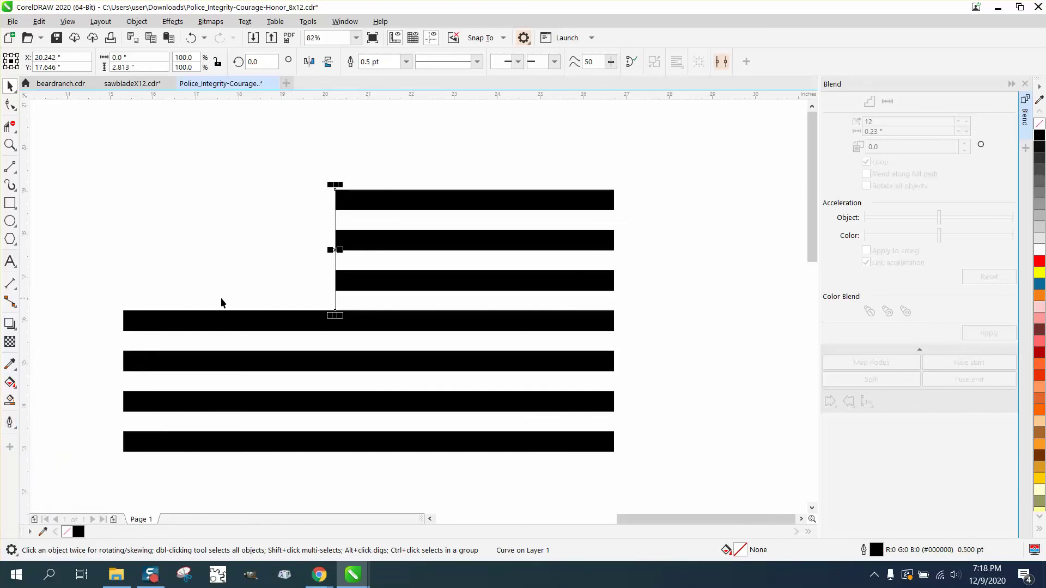
# Select all the stripes with the star field line and move them 10 inches down into the border rectangle
pyautogui.scroll(-2, 220, 298)
pyautogui.moveTo(159, 243); pyautogui.dragTo(489, 397)
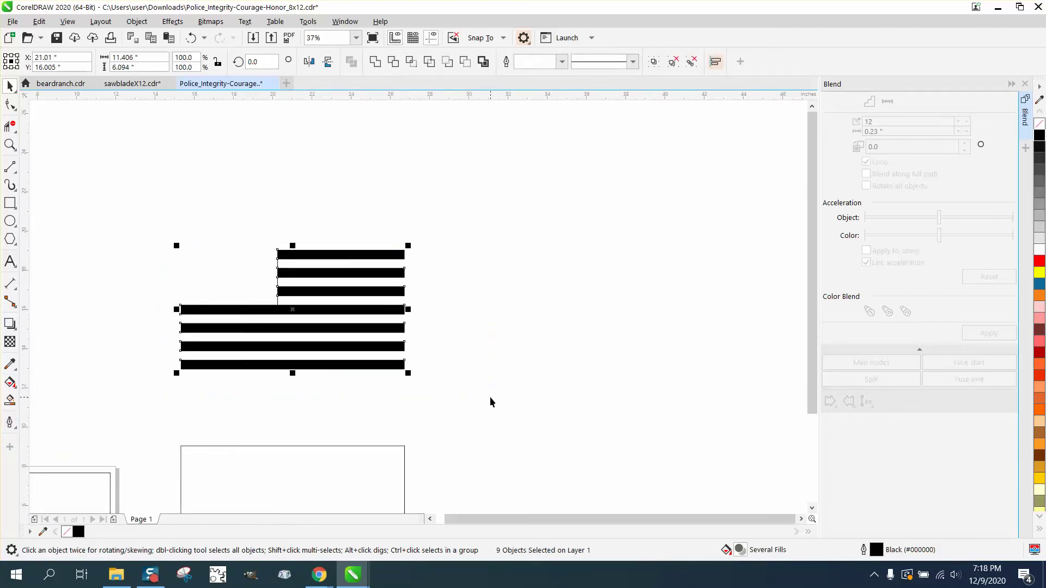
pyautogui.hotkey('shift', 'Down')
pyautogui.hotkey('shift', 'Down')
pyautogui.hotkey('shift', 'Down')
pyautogui.hotkey('shift', 'Down')
pyautogui.hotkey('shift', 'Down')
pyautogui.scroll(-1, 489, 397)
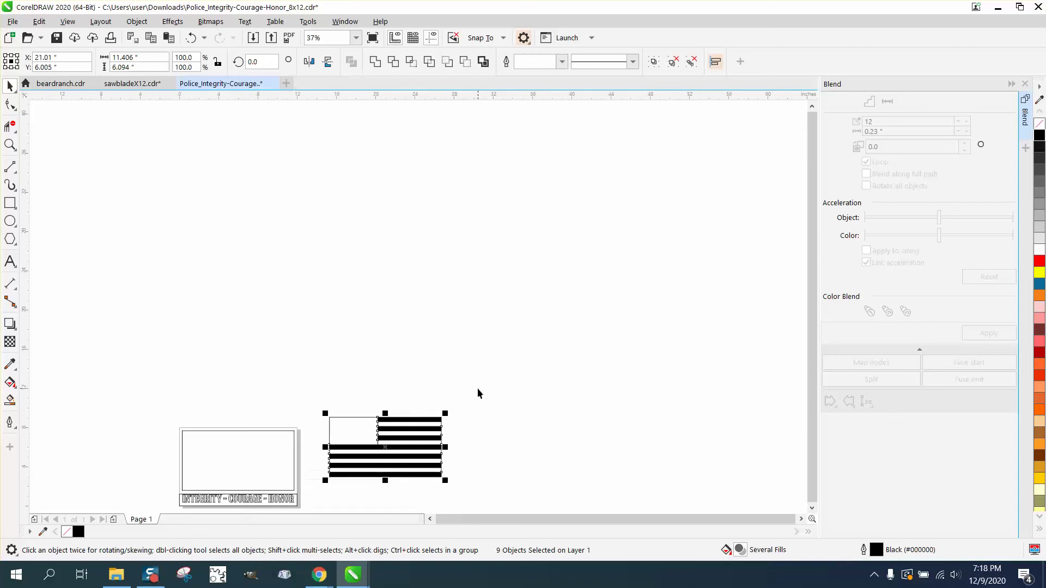
pyautogui.click(12, 147)
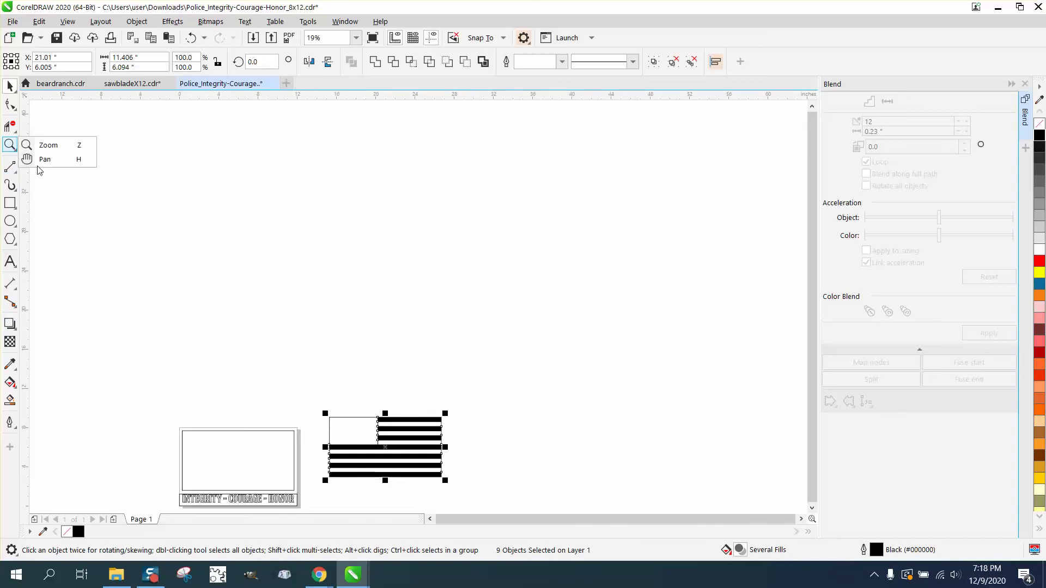
pyautogui.click(70, 141)
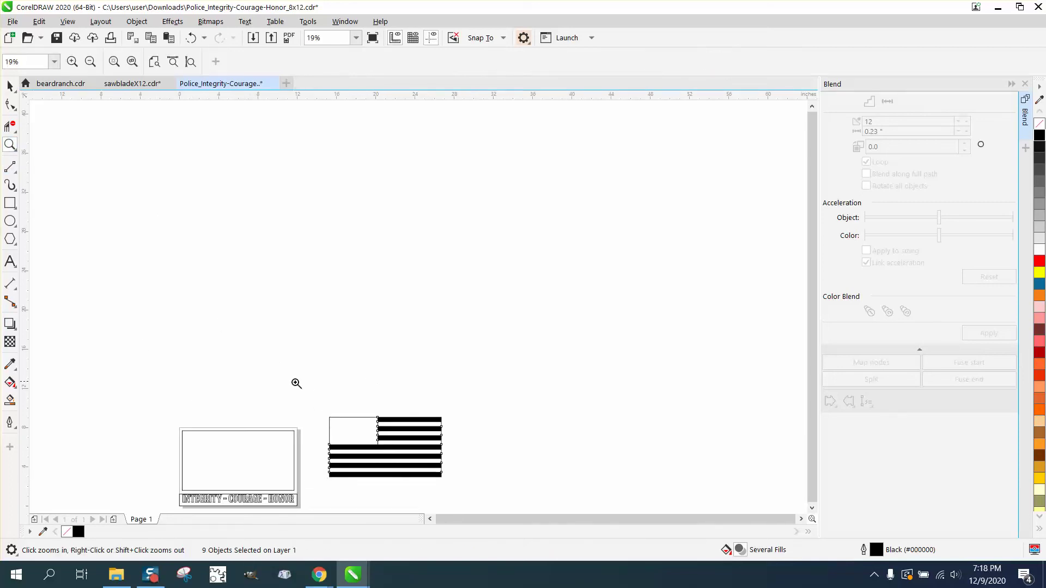
pyautogui.moveTo(297, 381); pyautogui.dragTo(557, 510)
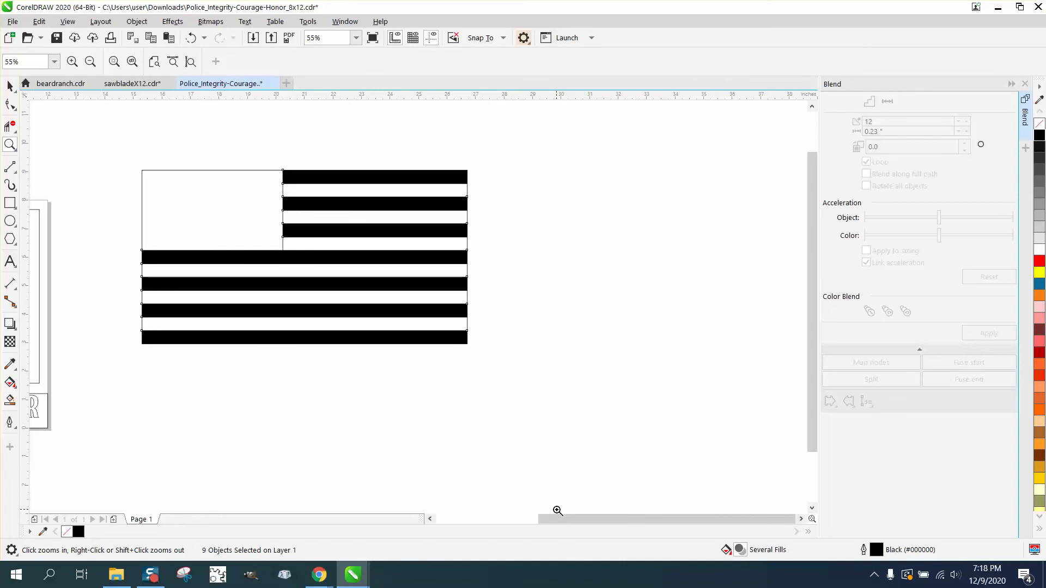